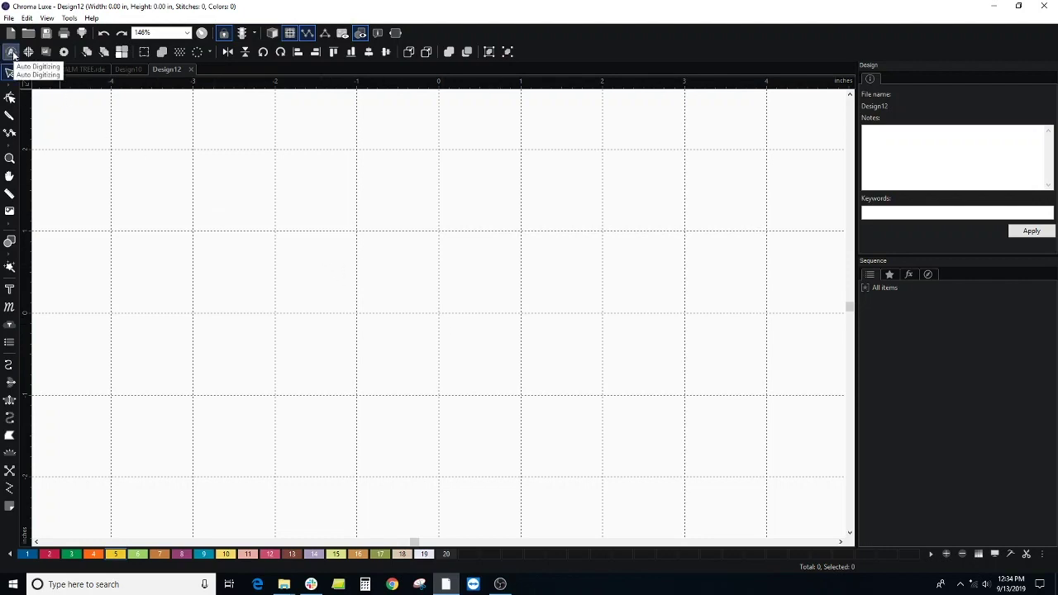
Load the Google Logo image from the desktop into the Auto Digitizer Wizard
{"action": "left_click", "coordinate": [12, 53]}
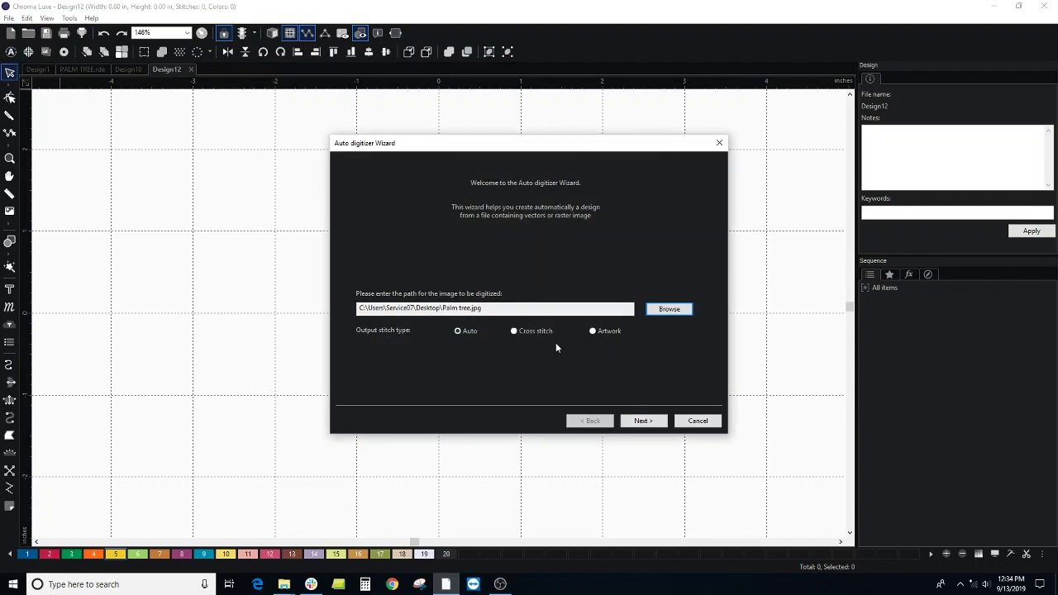
{"action": "left_click", "coordinate": [669, 309]}
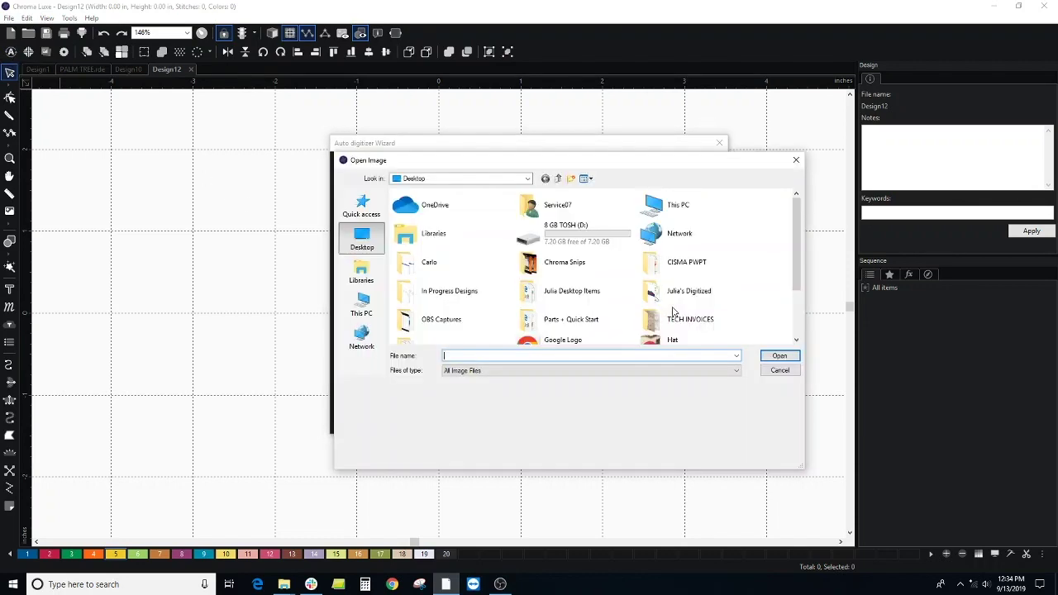
{"action": "left_click_drag", "start_coordinate": [583, 161], "coordinate": [401, 146]}
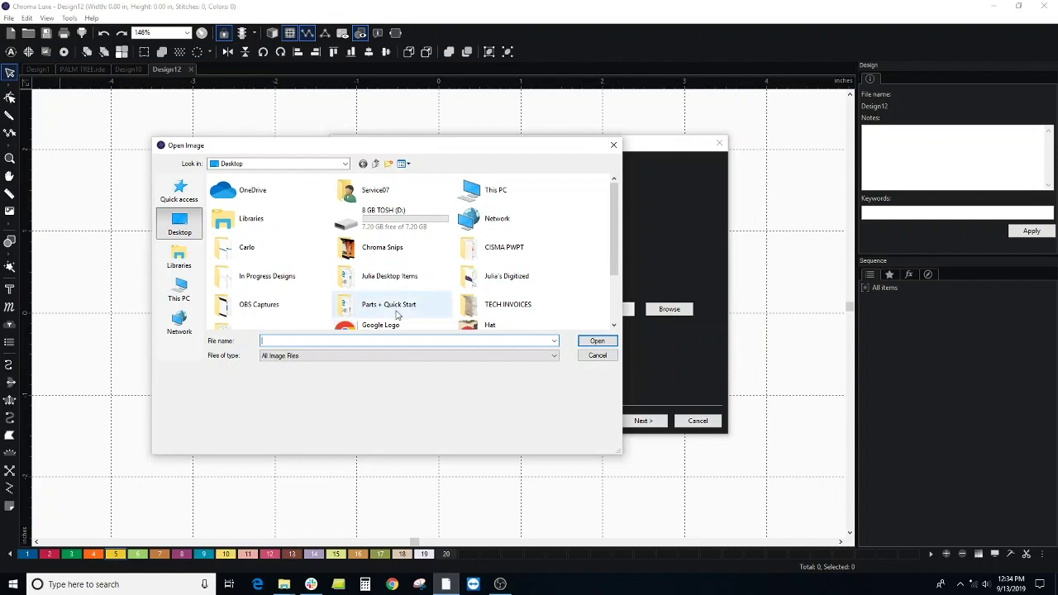
{"action": "scroll", "coordinate": [325, 304], "scroll_direction": "down", "scroll_amount": 2}
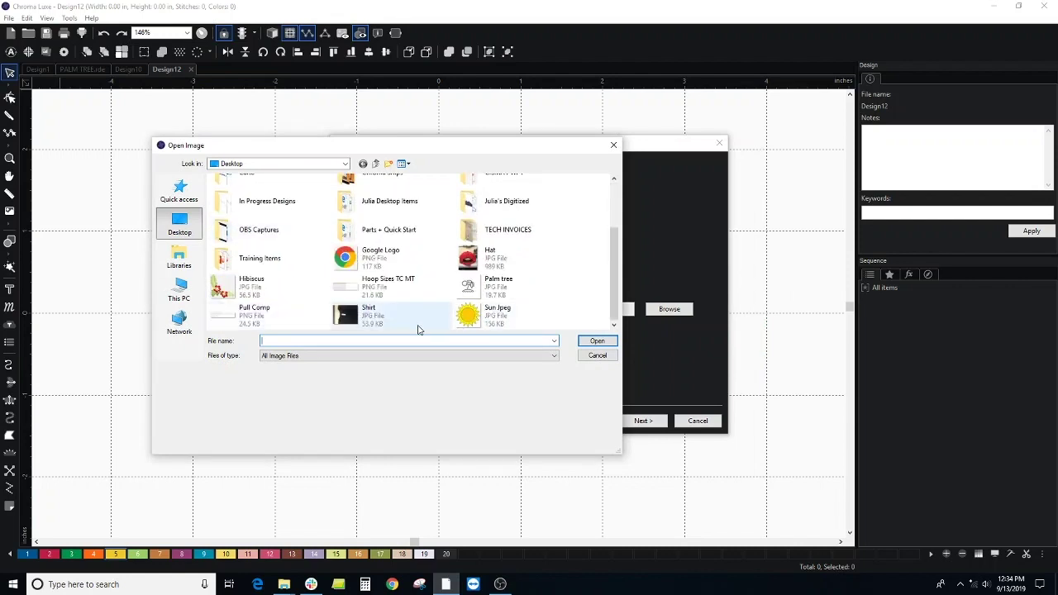
{"action": "left_click", "coordinate": [365, 261]}
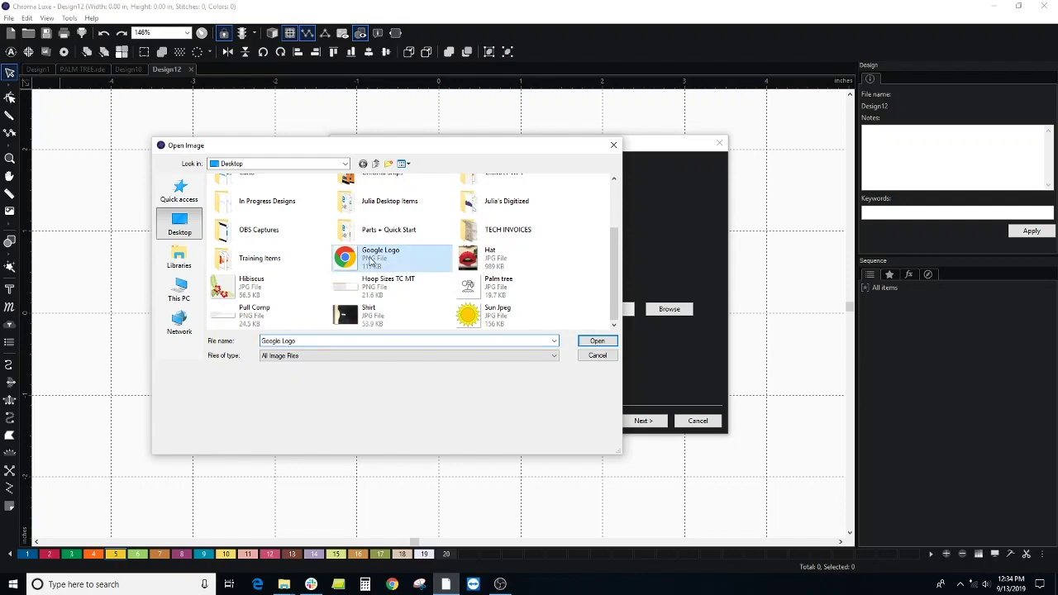
{"action": "left_click", "coordinate": [597, 341]}
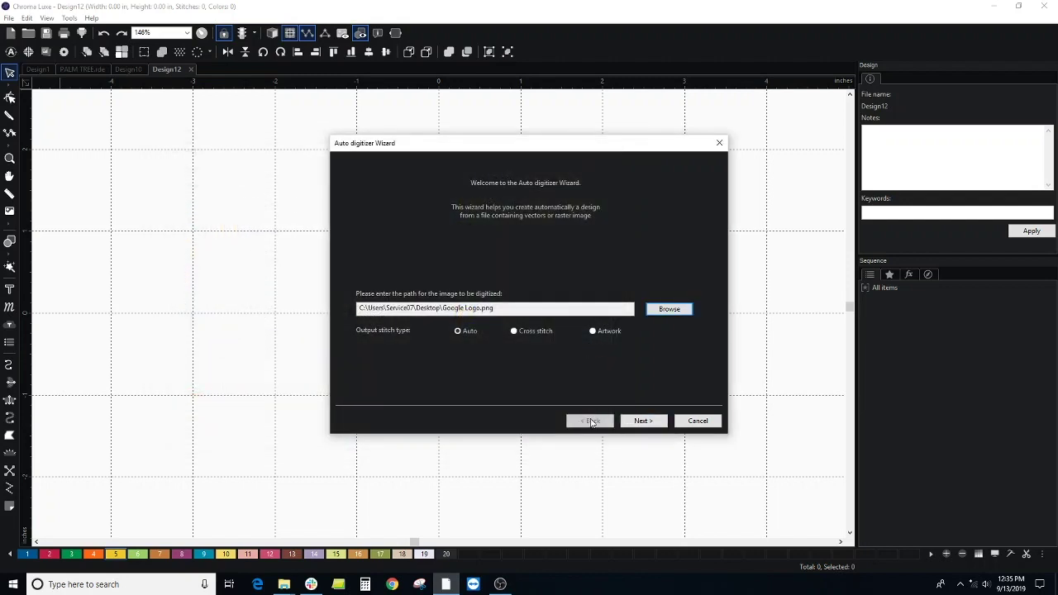
Reduce the logo to five thread colours, keeping white and excluding grey, and finish the wizard
{"action": "left_click", "coordinate": [645, 422]}
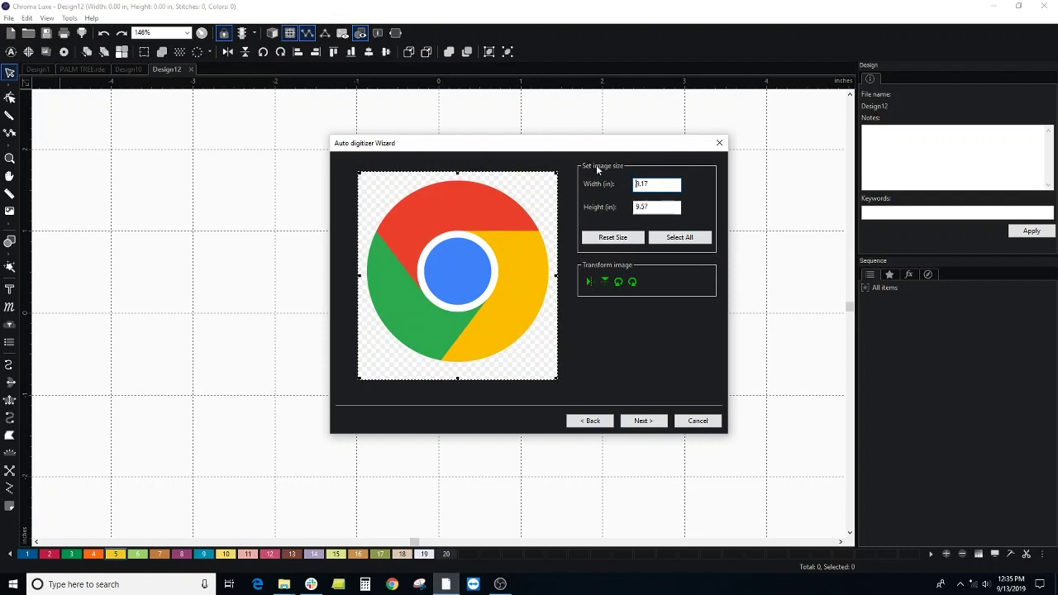
{"action": "left_click", "coordinate": [644, 421]}
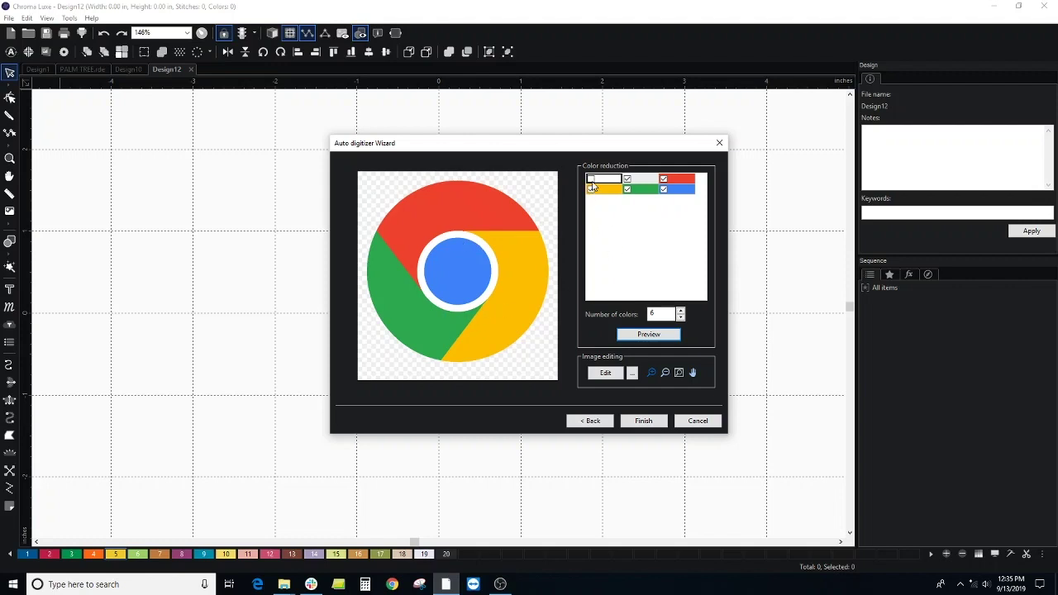
{"action": "left_click", "coordinate": [592, 180]}
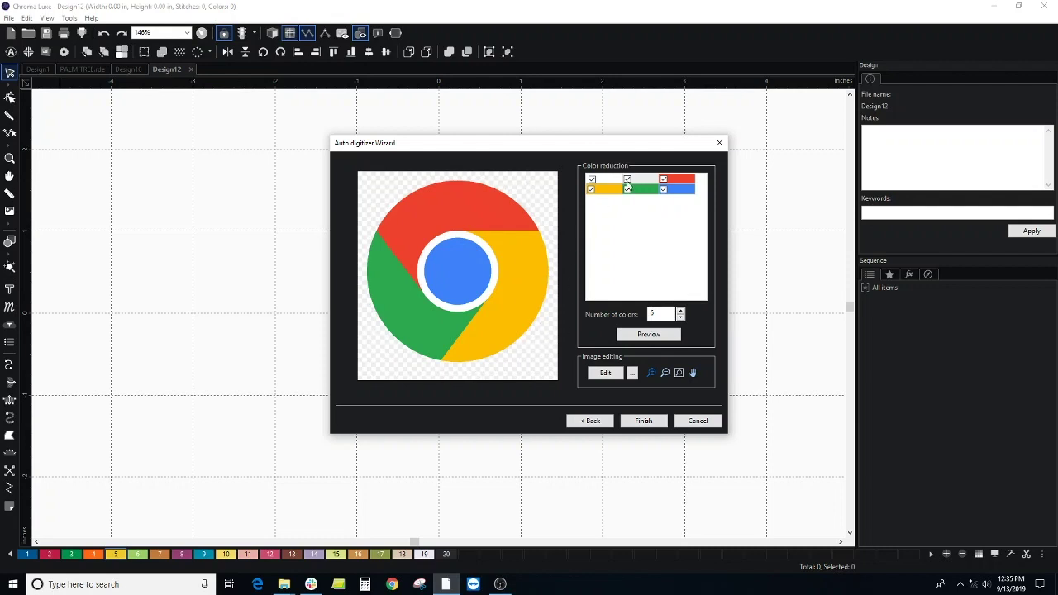
{"action": "left_click", "coordinate": [627, 182]}
{"action": "left_click", "coordinate": [629, 180]}
{"action": "left_click", "coordinate": [646, 422]}
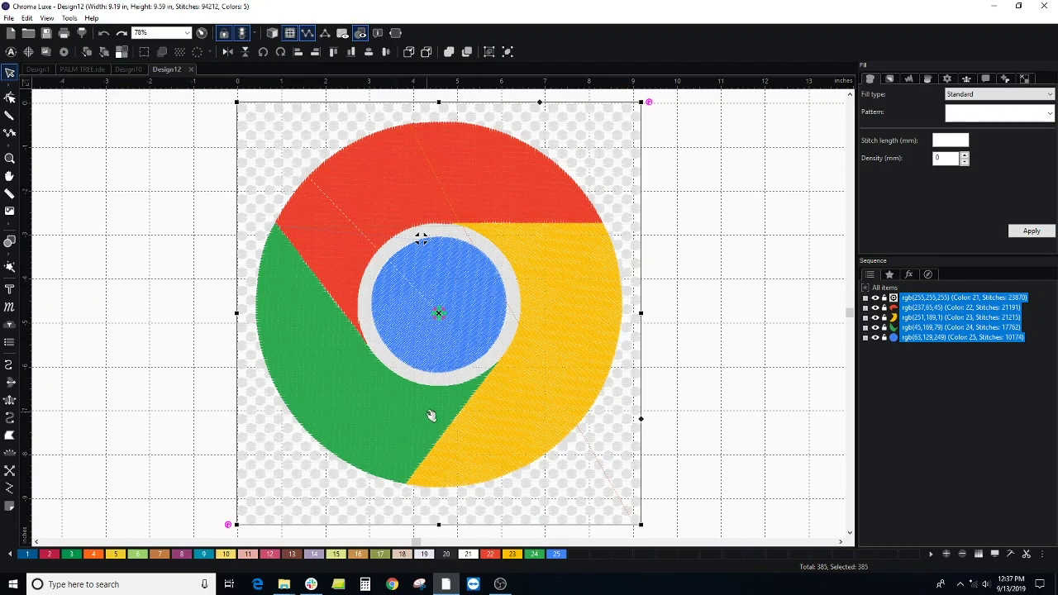
Select the white rgb(255,255,255) colour object in the Sequence list and canvas, then clear the selection
{"action": "scroll", "coordinate": [431, 417], "scroll_direction": "down", "scroll_amount": 1}
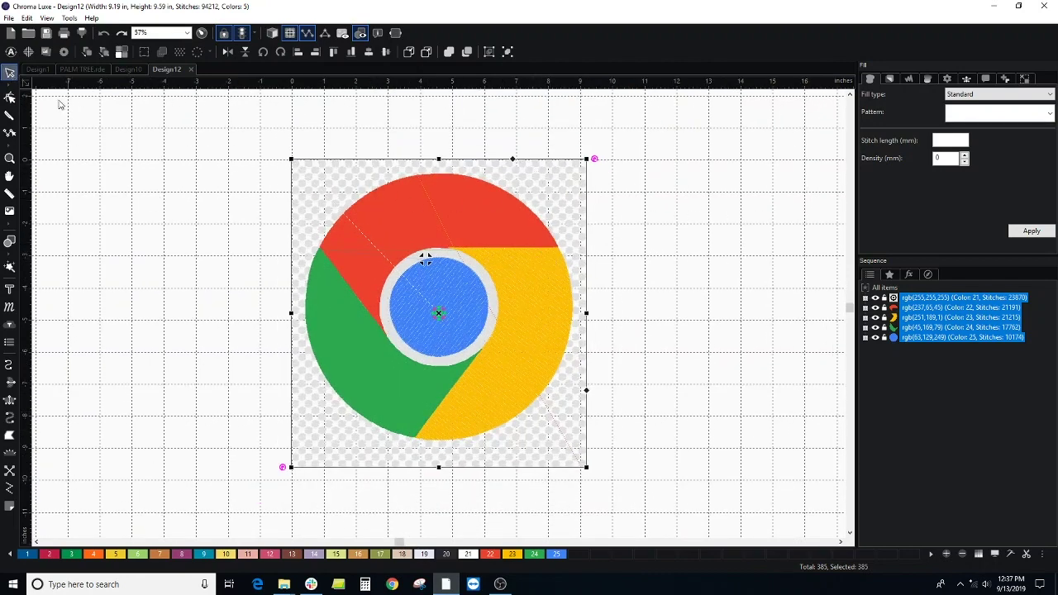
{"action": "left_click", "coordinate": [241, 200]}
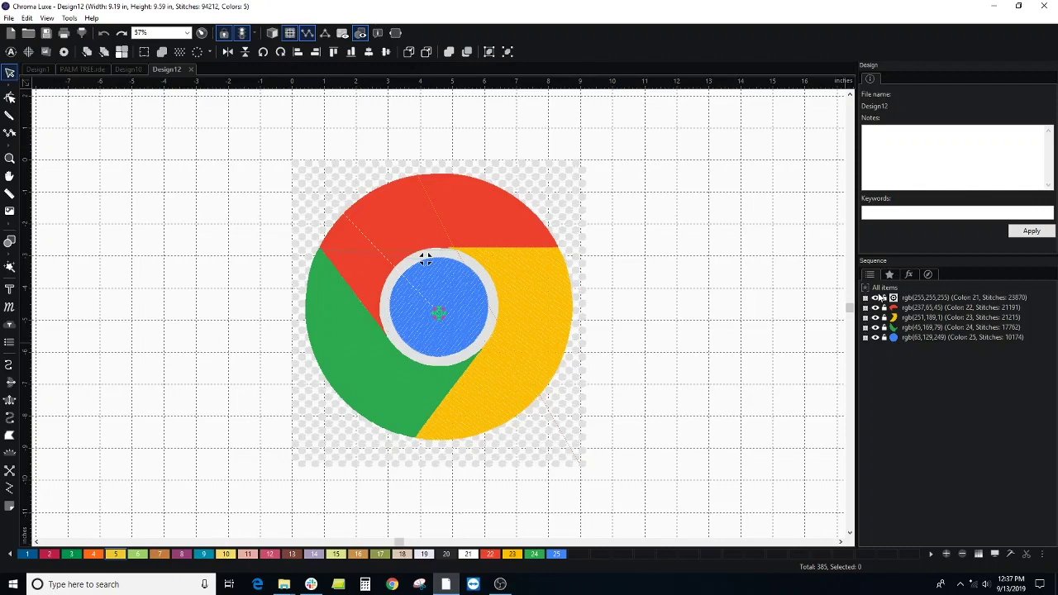
{"action": "left_click", "coordinate": [931, 300]}
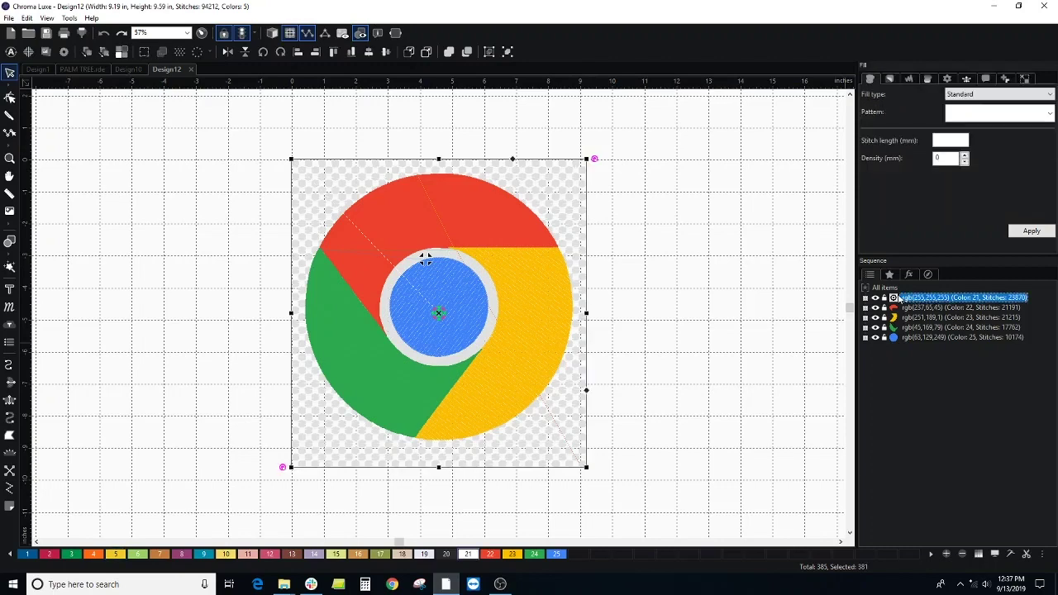
{"action": "key", "text": "Escape"}
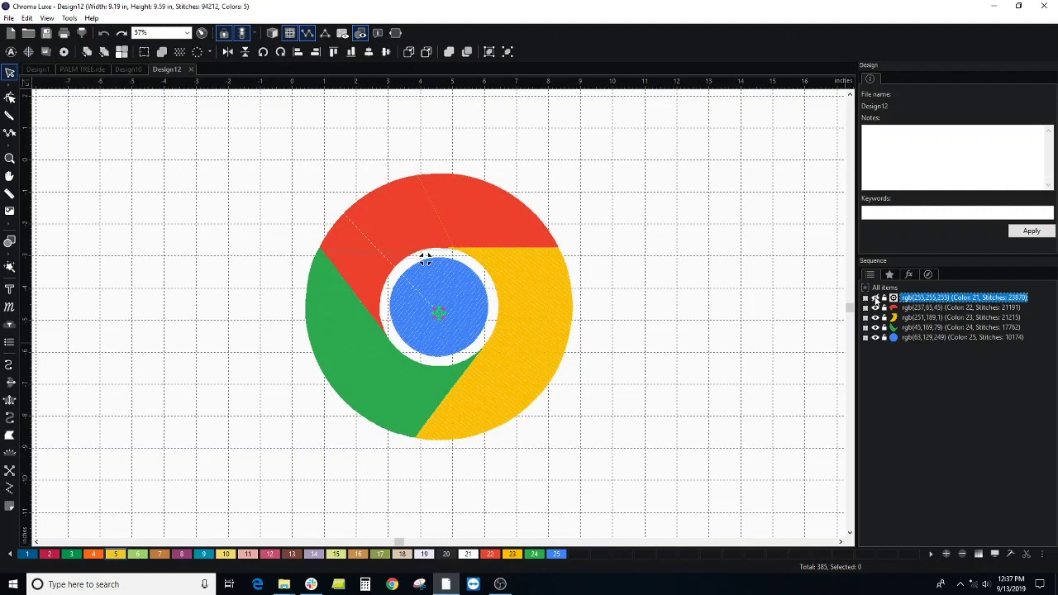
{"action": "left_click", "coordinate": [425, 260]}
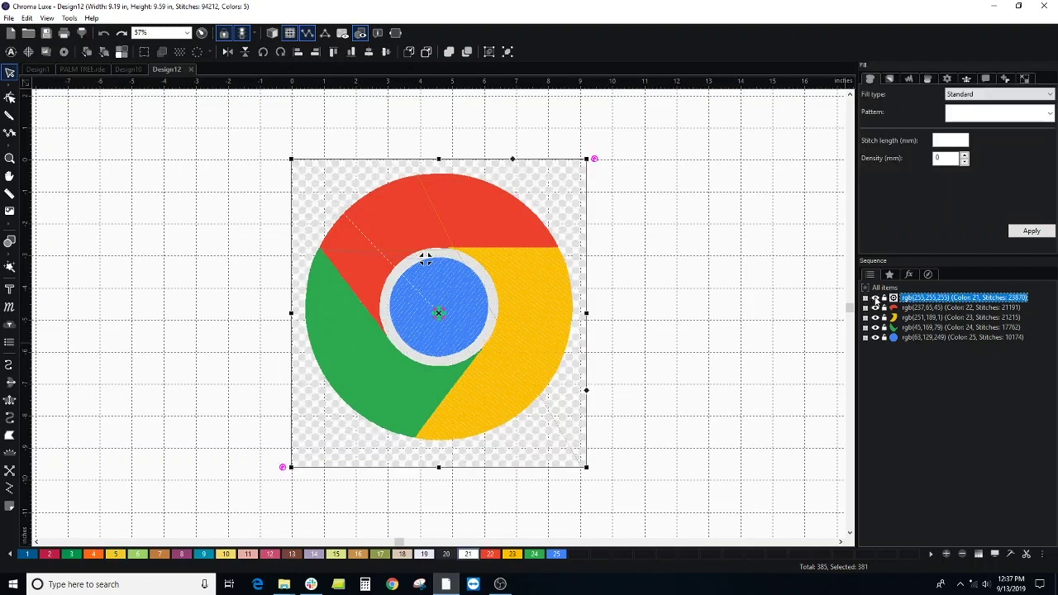
{"action": "key", "text": "Escape"}
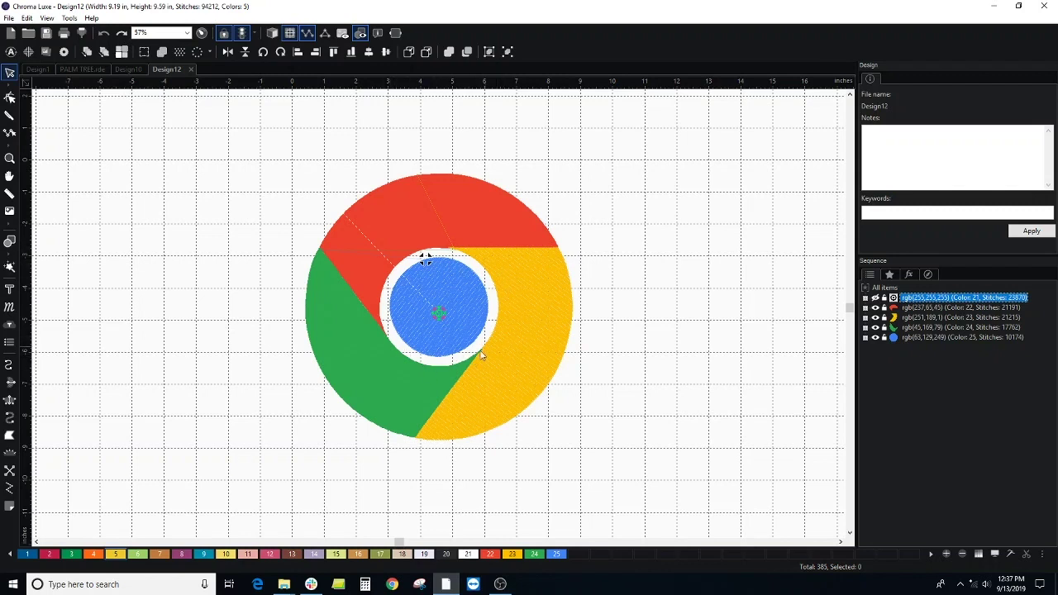
{"action": "scroll", "coordinate": [420, 275], "scroll_direction": "up", "scroll_amount": 1}
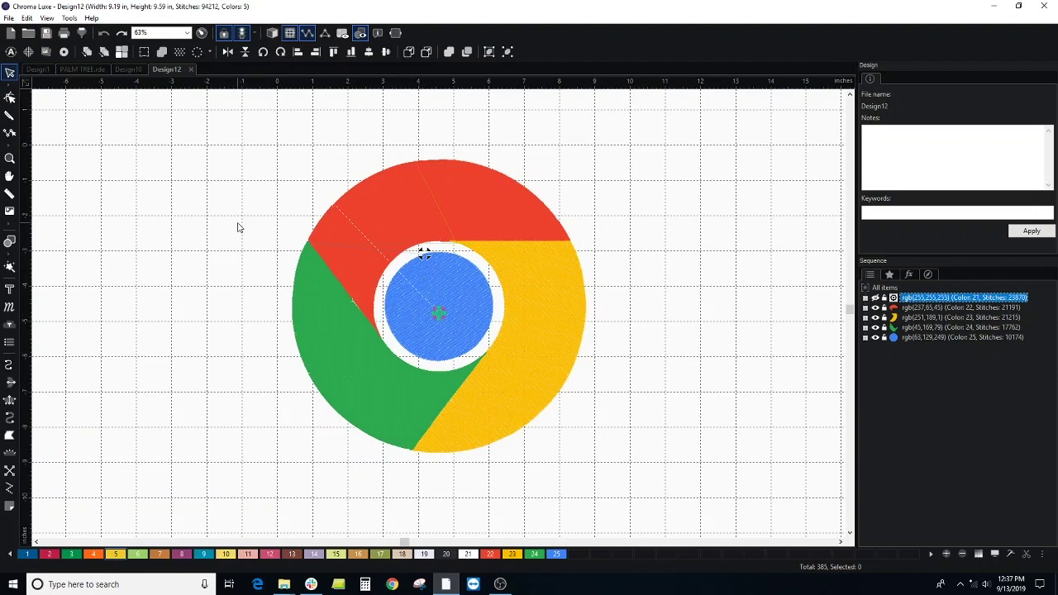
Turn on realistic stitch view and reshape the green segment by moving an outline point
{"action": "left_click", "coordinate": [273, 36]}
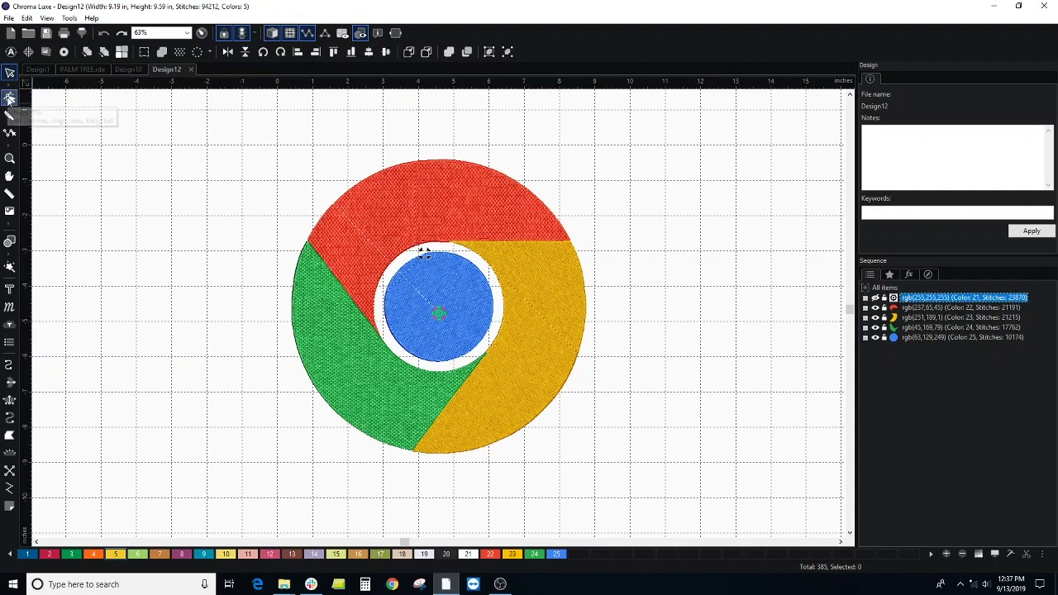
{"action": "left_click", "coordinate": [9, 97]}
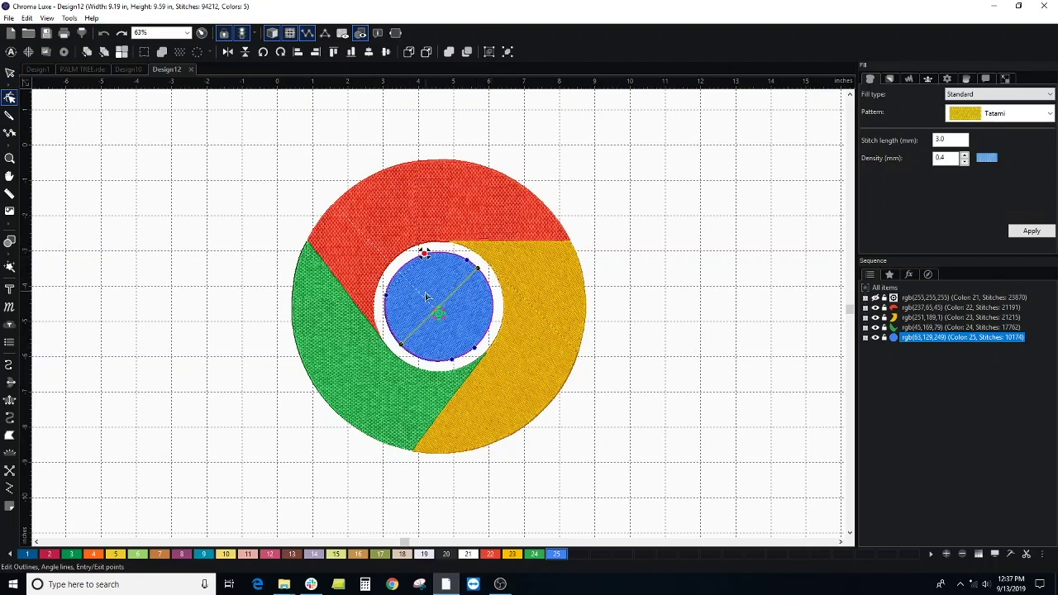
{"action": "left_click", "coordinate": [921, 328]}
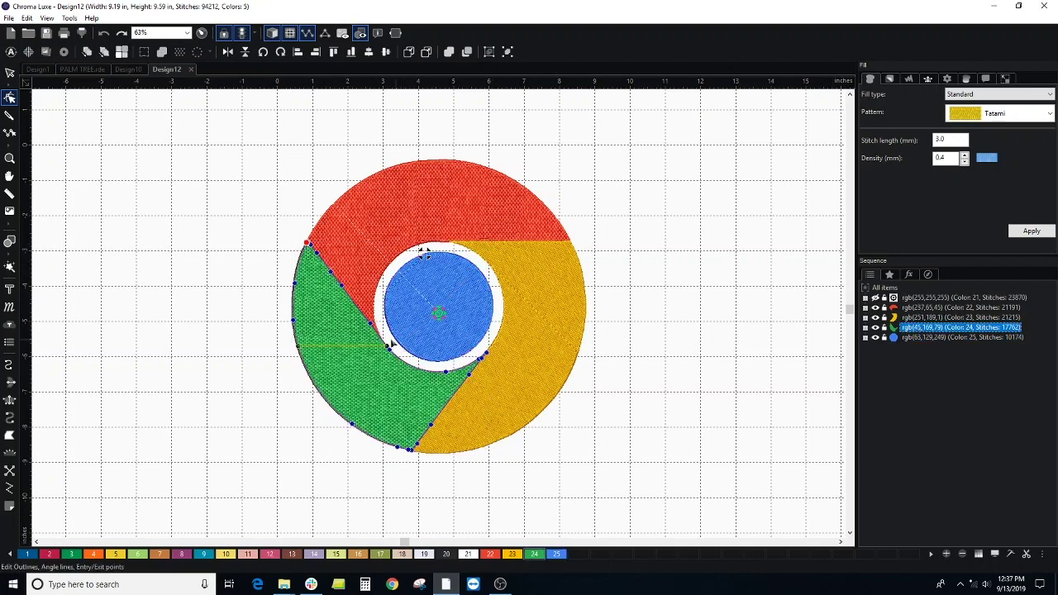
{"action": "mouse_move", "coordinate": [297, 352]}
{"action": "left_mouse_down"}
{"action": "mouse_move", "coordinate": [319, 408]}
{"action": "mouse_move", "coordinate": [319, 390]}
{"action": "left_mouse_up"}
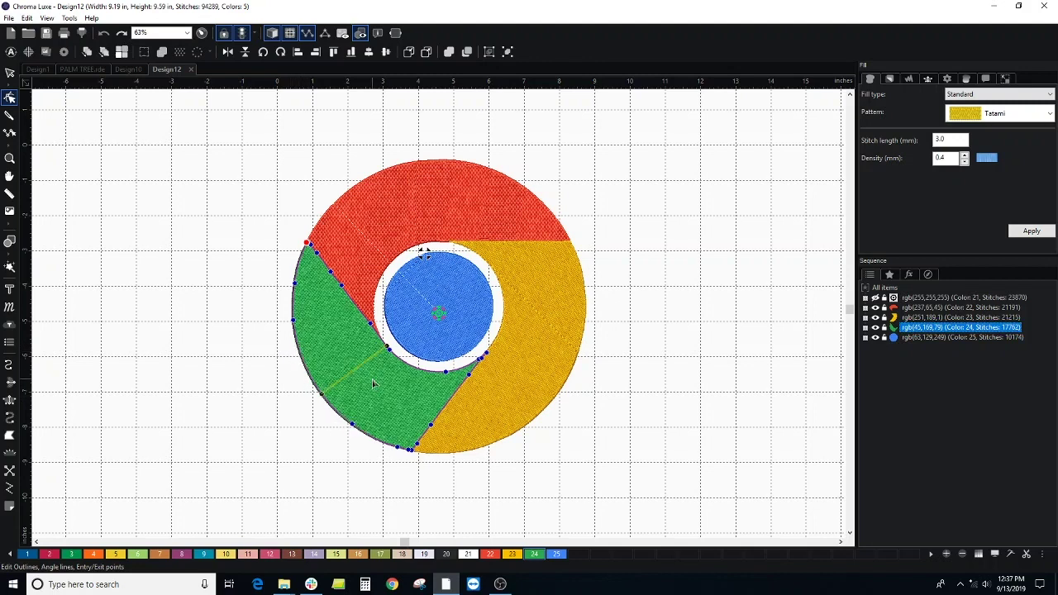
Drag the red segment's stitch-angle line to tilt its fill direction
{"action": "left_click", "coordinate": [918, 319]}
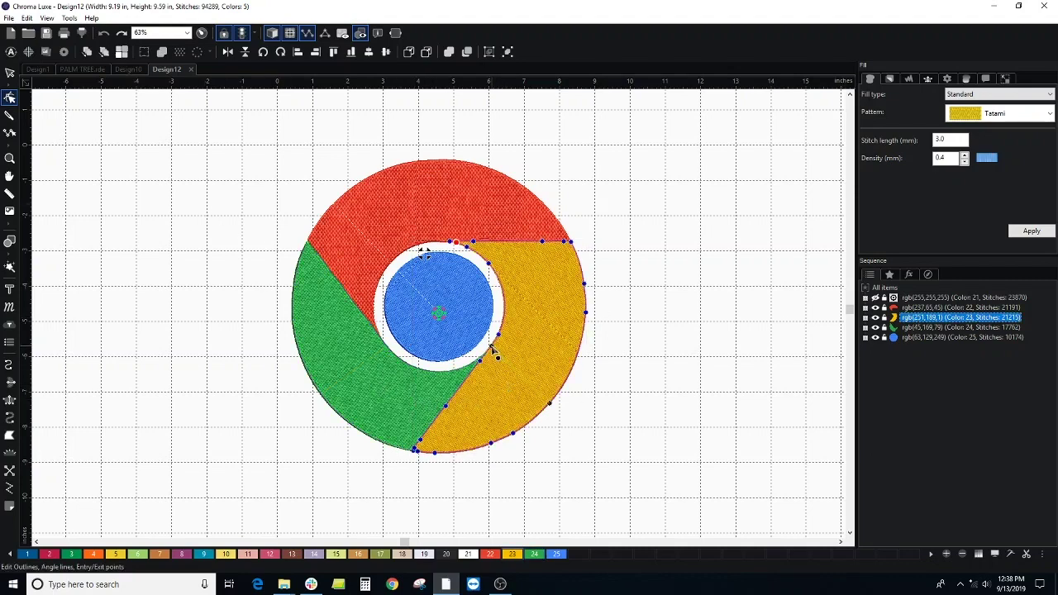
{"action": "scroll", "coordinate": [463, 273], "scroll_direction": "up", "scroll_amount": 1}
{"action": "left_click", "coordinate": [429, 182]}
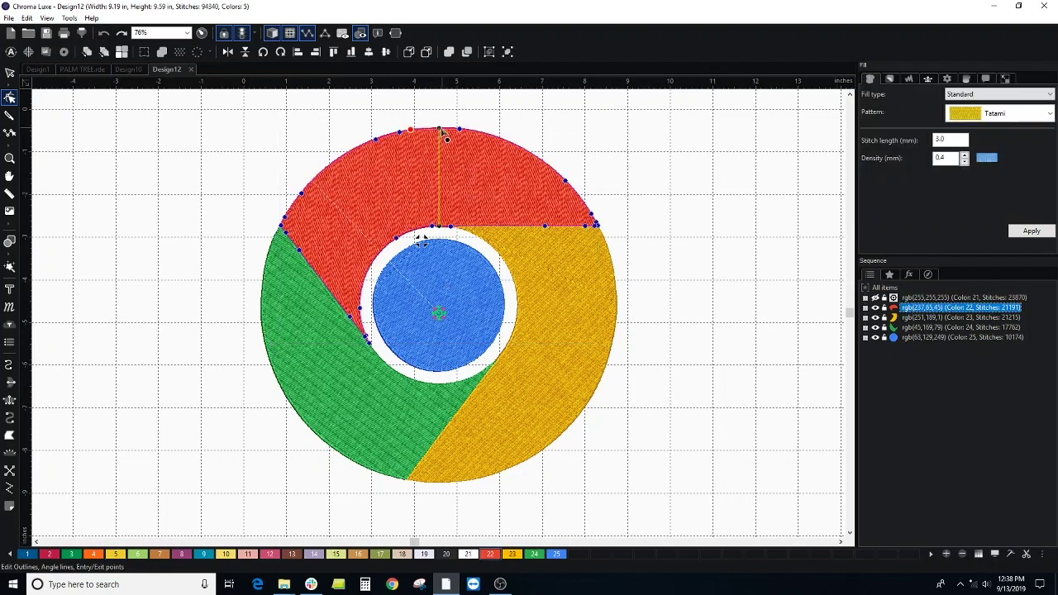
{"action": "left_click_drag", "start_coordinate": [442, 130], "coordinate": [391, 134]}
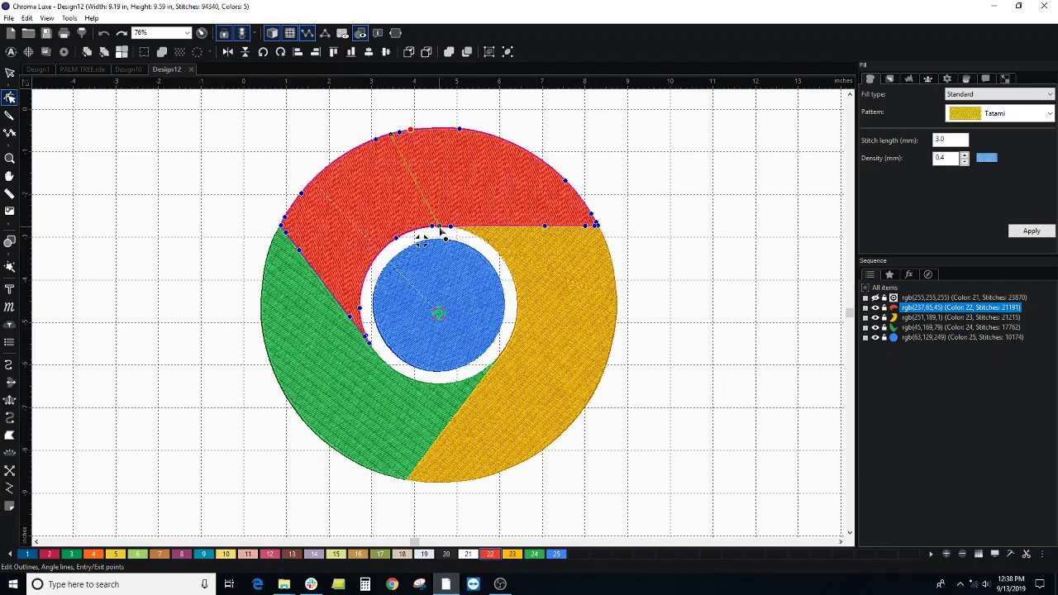
{"action": "left_click_drag", "start_coordinate": [441, 232], "coordinate": [426, 234]}
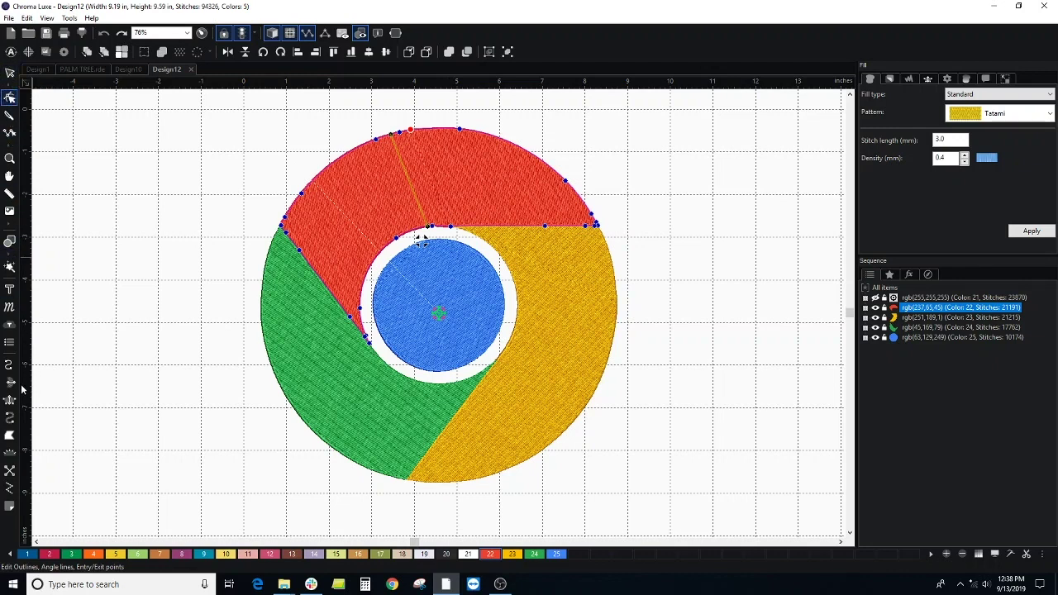
Draw an Ellipse artwork circle around the logo's blue centre
{"action": "left_click", "coordinate": [11, 437]}
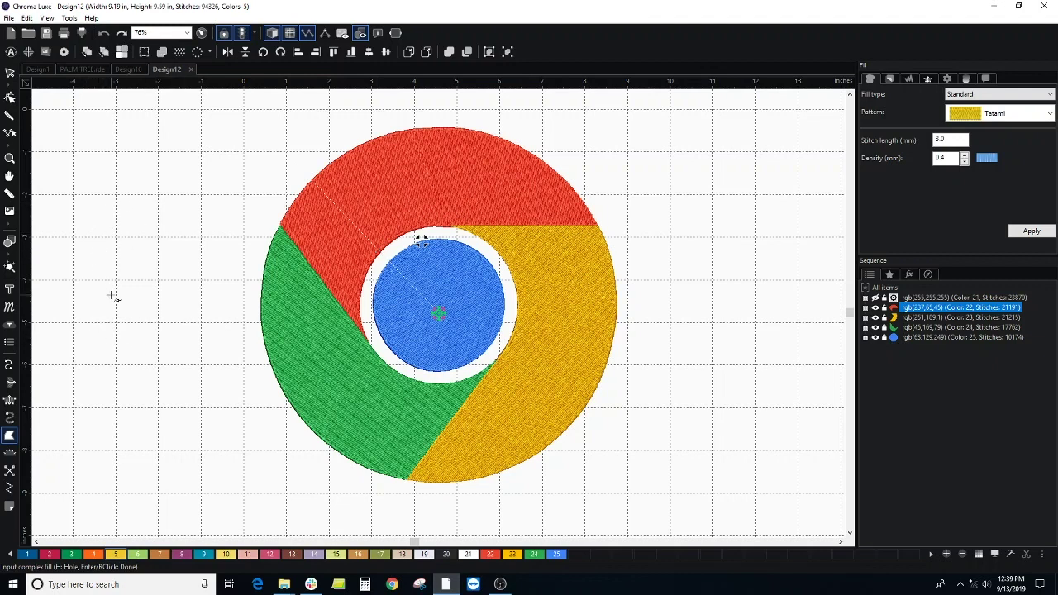
{"action": "left_click", "coordinate": [9, 241]}
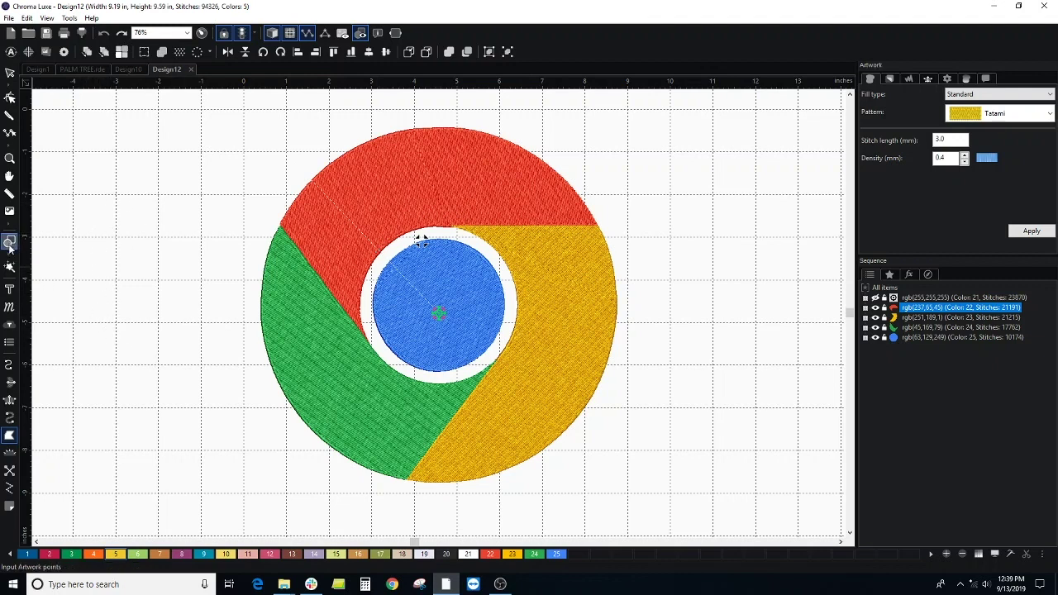
{"action": "left_click", "coordinate": [11, 257]}
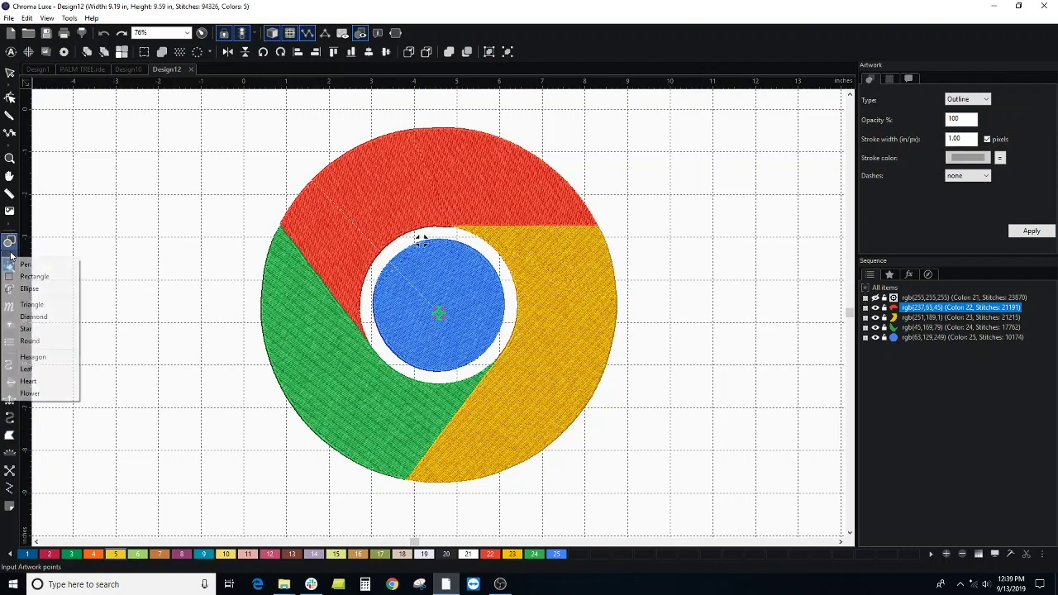
{"action": "left_click", "coordinate": [35, 288]}
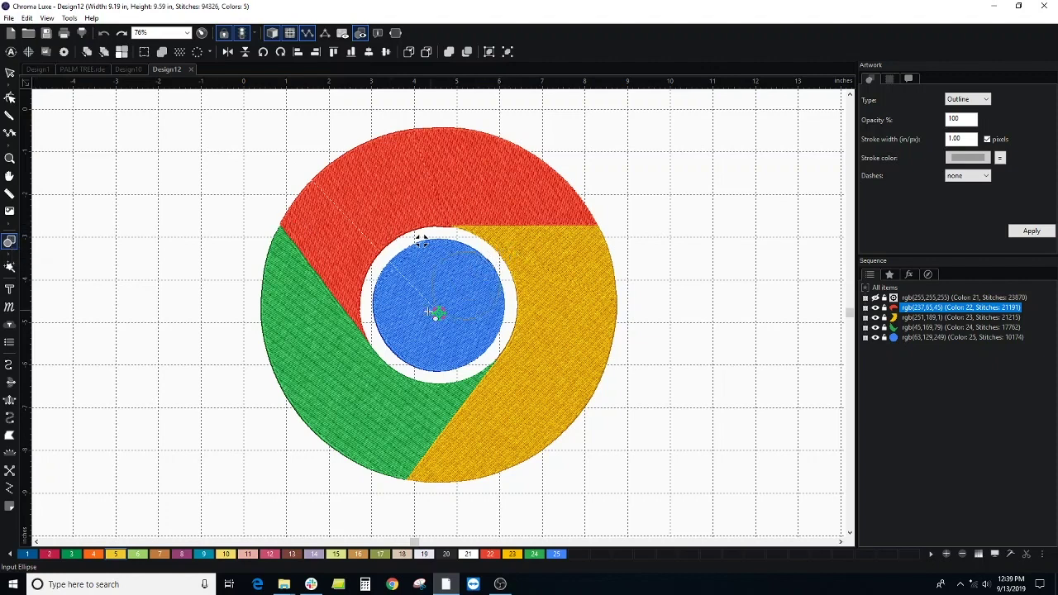
{"action": "left_click", "coordinate": [337, 362]}
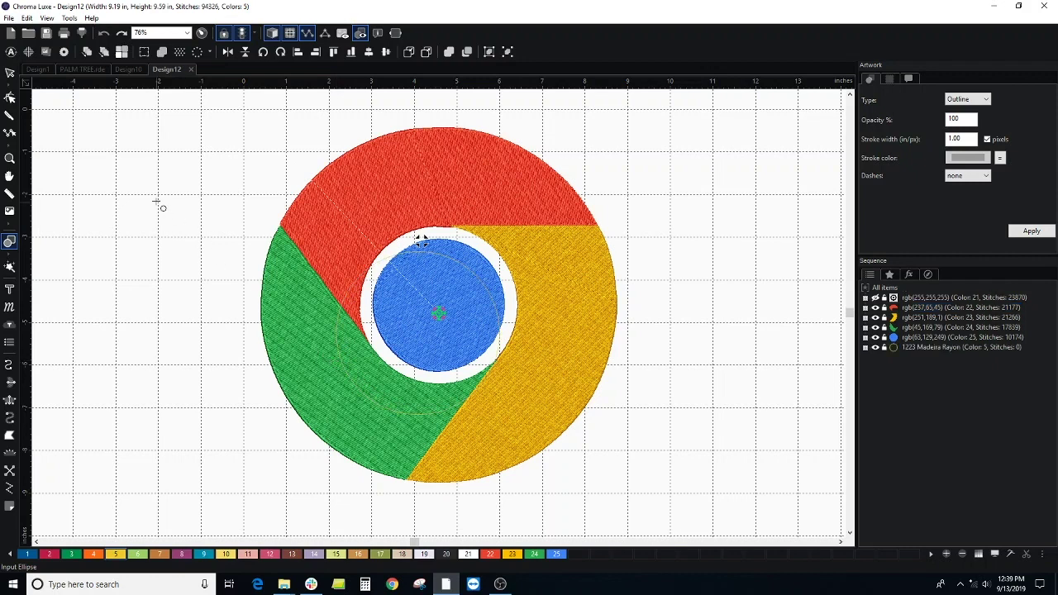
Centre the circle, convert it to a white Complex Fill (palette colour 21), and move it to back
{"action": "left_click", "coordinate": [10, 72]}
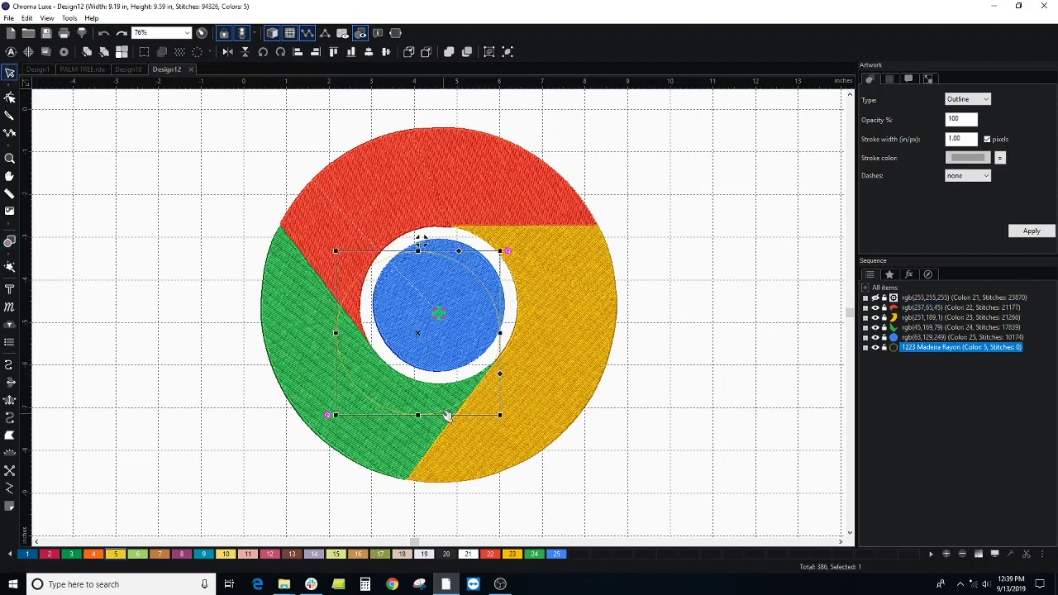
{"action": "mouse_move", "coordinate": [480, 389]}
{"action": "left_mouse_down"}
{"action": "mouse_move", "coordinate": [475, 403]}
{"action": "mouse_move", "coordinate": [514, 418]}
{"action": "mouse_move", "coordinate": [519, 386]}
{"action": "left_mouse_up"}
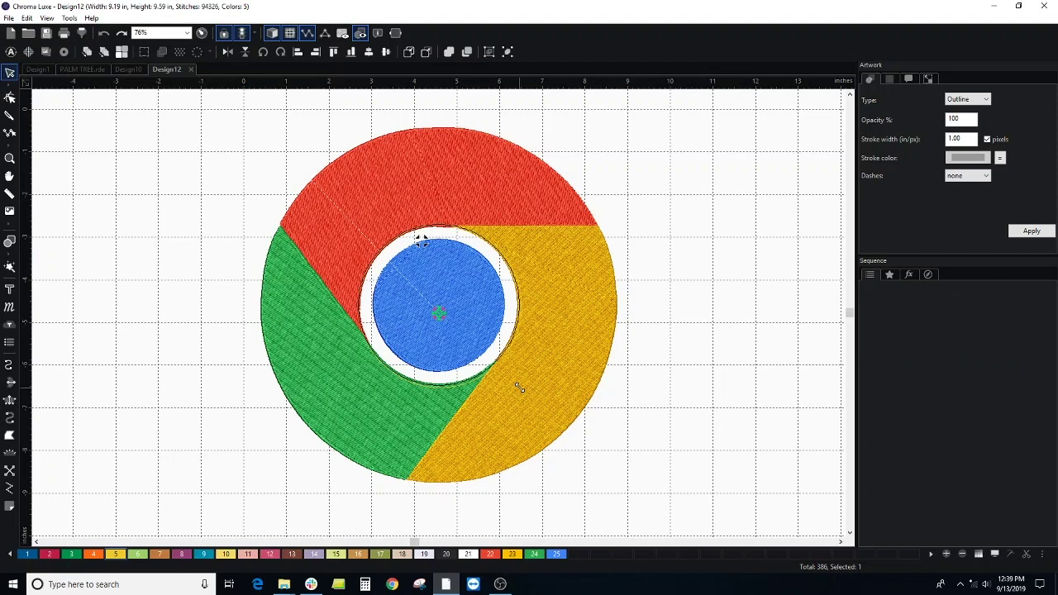
{"action": "right_click", "coordinate": [492, 247]}
{"action": "mouse_move", "coordinate": [536, 344]}
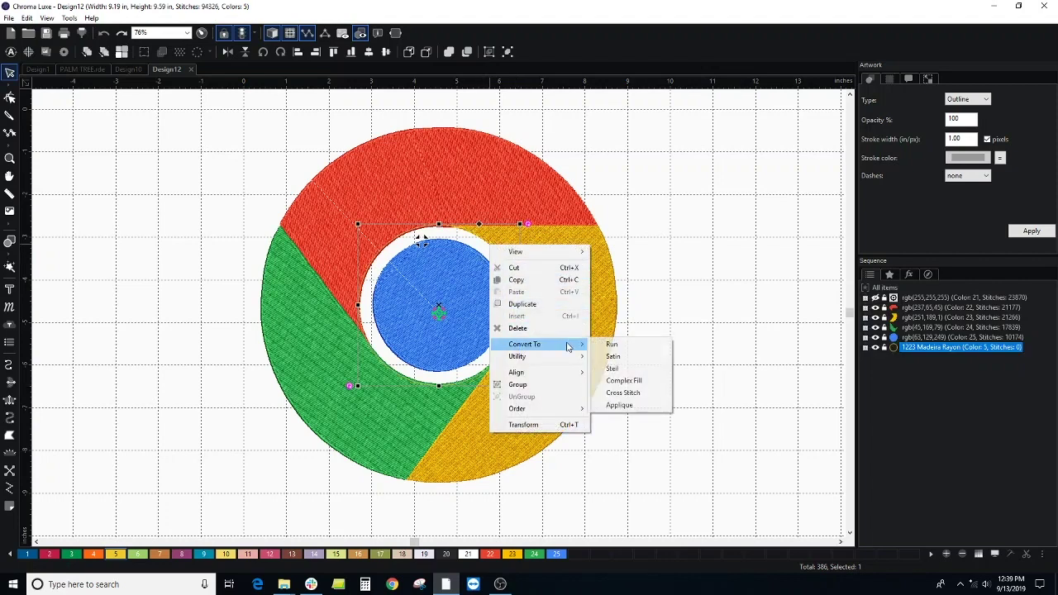
{"action": "left_click", "coordinate": [633, 382]}
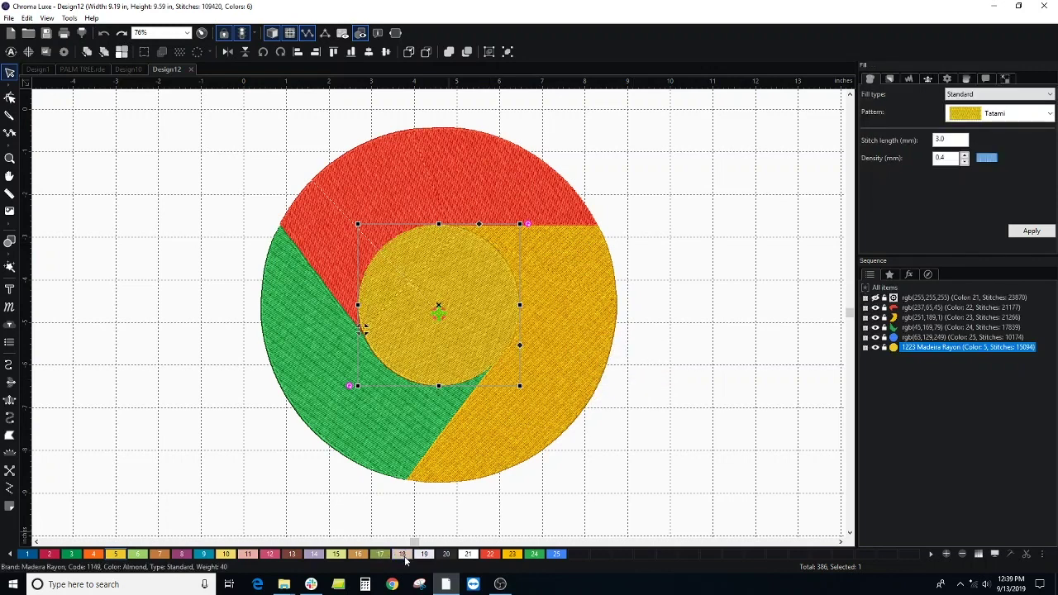
{"action": "left_click", "coordinate": [468, 555]}
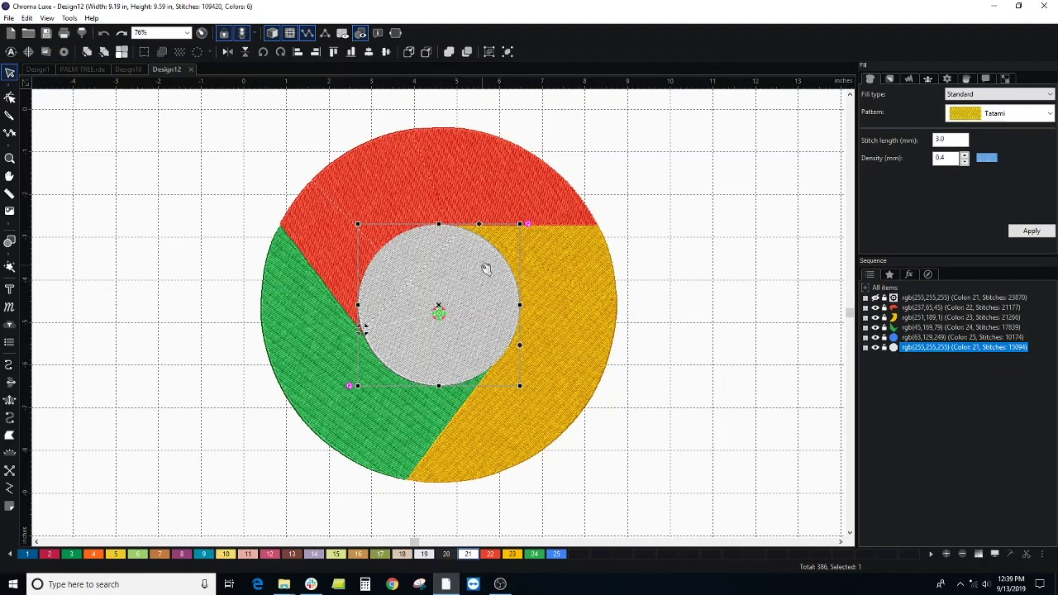
{"action": "left_click", "coordinate": [426, 52]}
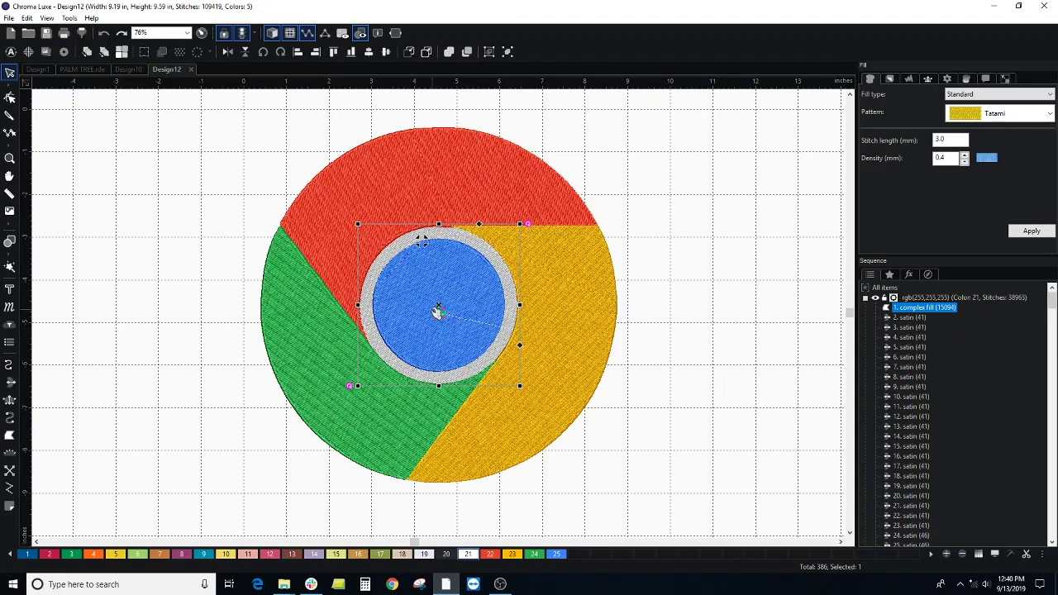
Select the white ring and scroll the Sequence list down to the blue circle
{"action": "left_click", "coordinate": [649, 232]}
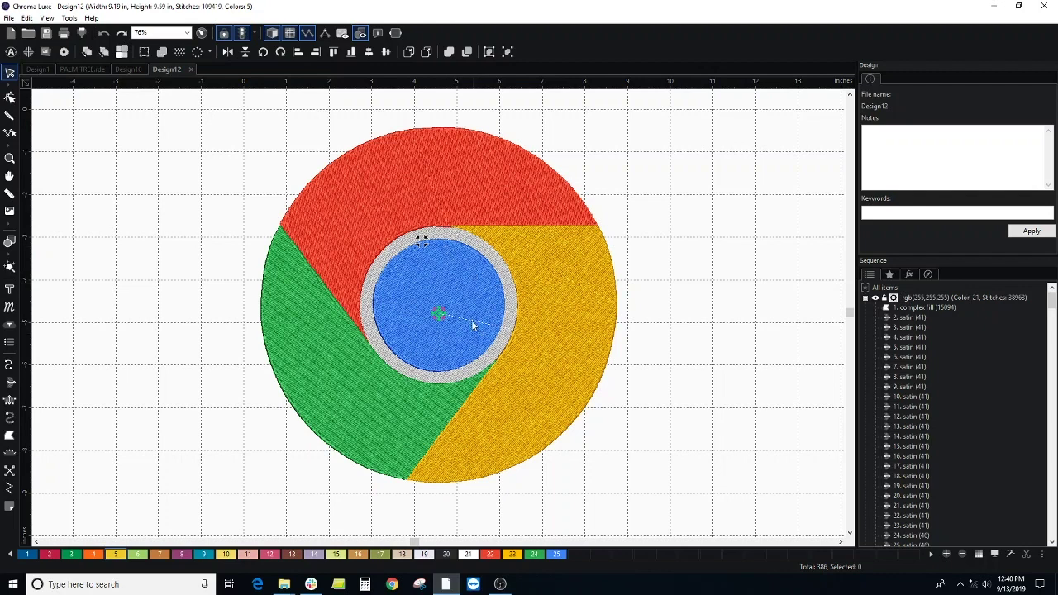
{"action": "left_click", "coordinate": [491, 256]}
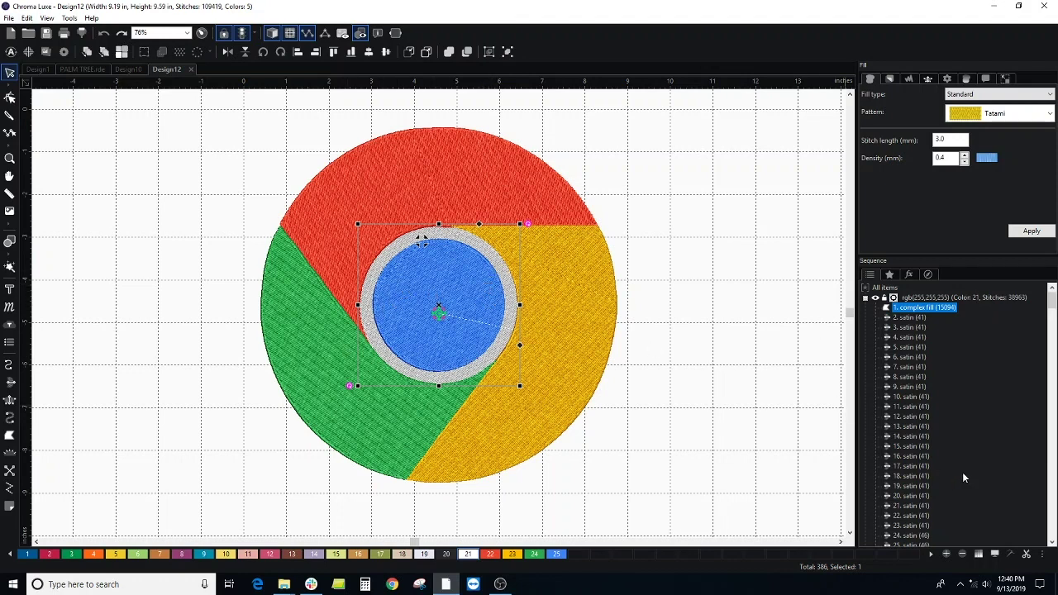
{"action": "scroll", "coordinate": [902, 459], "scroll_direction": "down", "scroll_amount": 6}
{"action": "scroll", "coordinate": [901, 460], "scroll_direction": "down", "scroll_amount": 5}
{"action": "scroll", "coordinate": [902, 460], "scroll_direction": "down", "scroll_amount": 5}
{"action": "scroll", "coordinate": [901, 459], "scroll_direction": "down", "scroll_amount": 3}
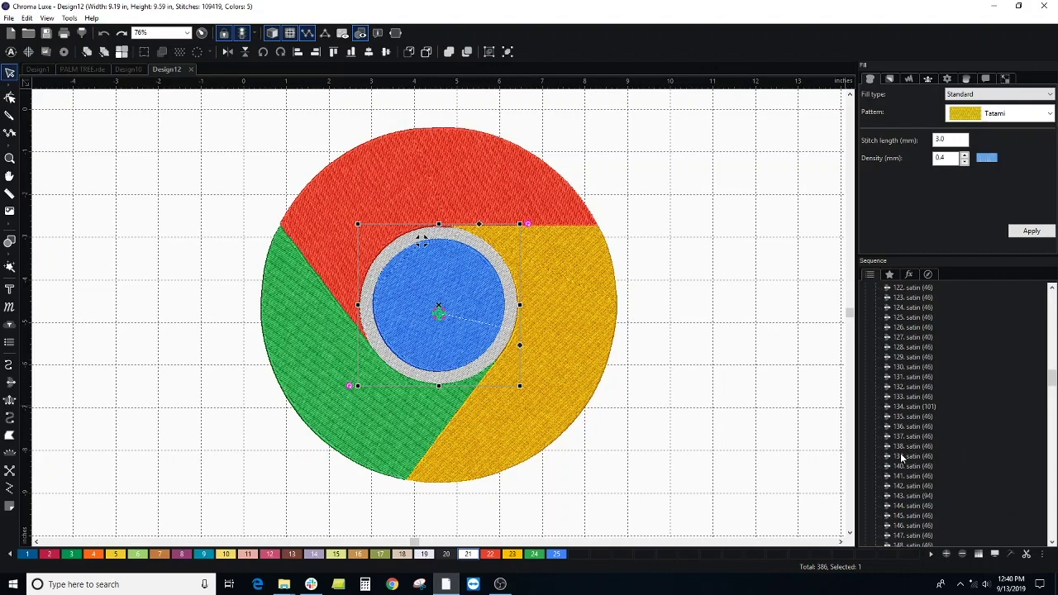
{"action": "scroll", "coordinate": [903, 460], "scroll_direction": "down", "scroll_amount": 10}
{"action": "left_click_drag", "start_coordinate": [1052, 406], "coordinate": [1053, 534]}
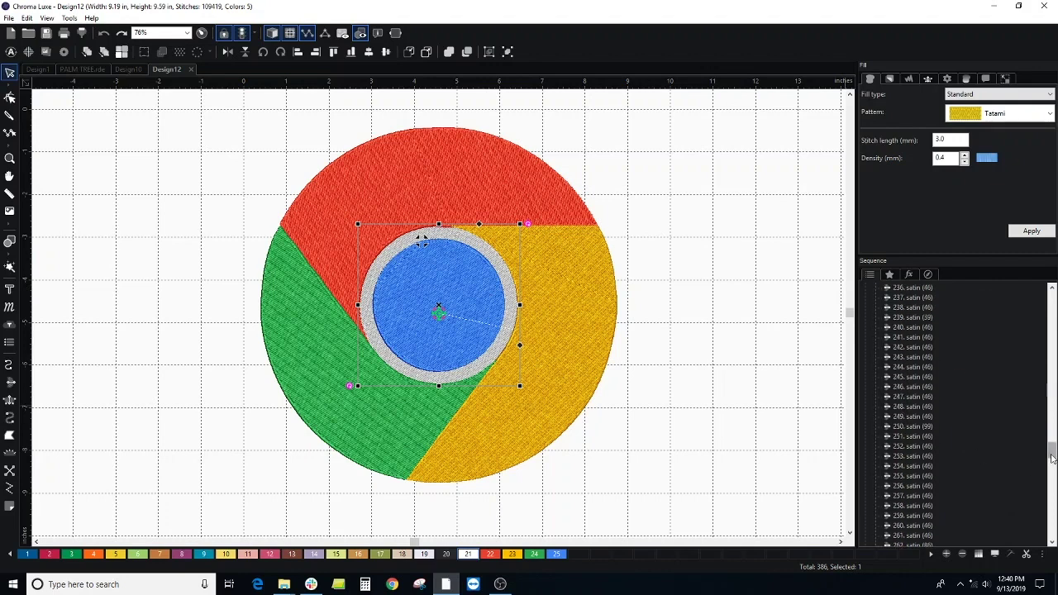
Select the blue centre circle and shift-add the grey ring to the selection
{"action": "left_click", "coordinate": [933, 536]}
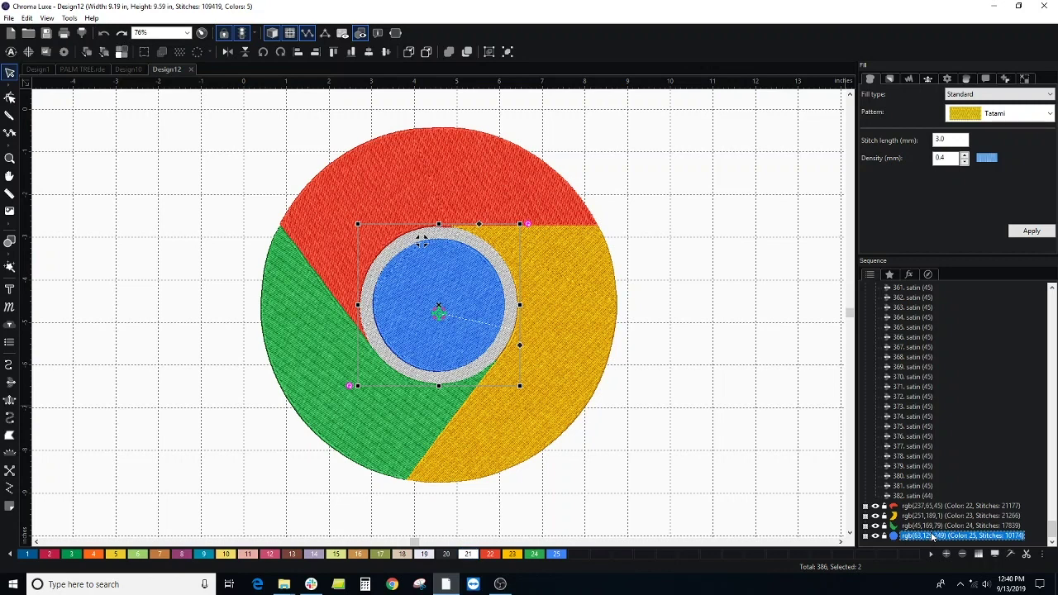
{"action": "left_click", "coordinate": [371, 248]}
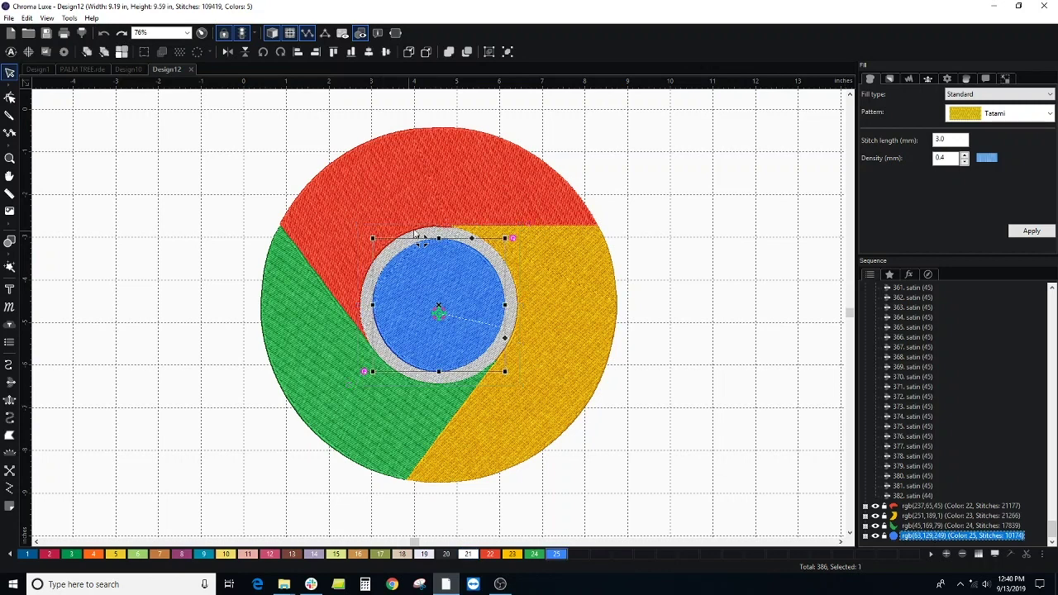
{"action": "left_click", "coordinate": [443, 235]}
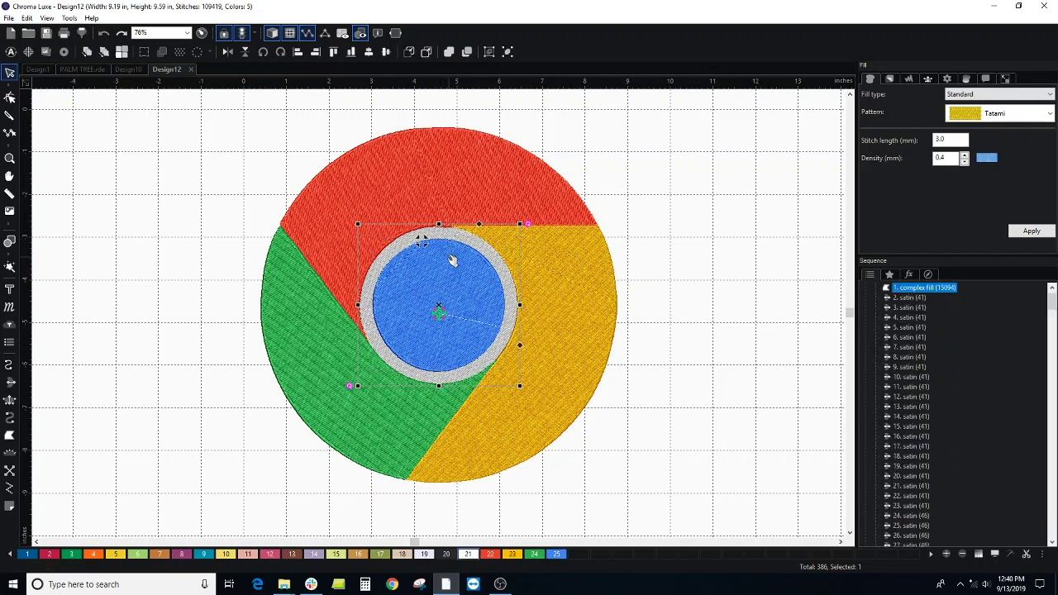
{"action": "right_click", "coordinate": [451, 260]}
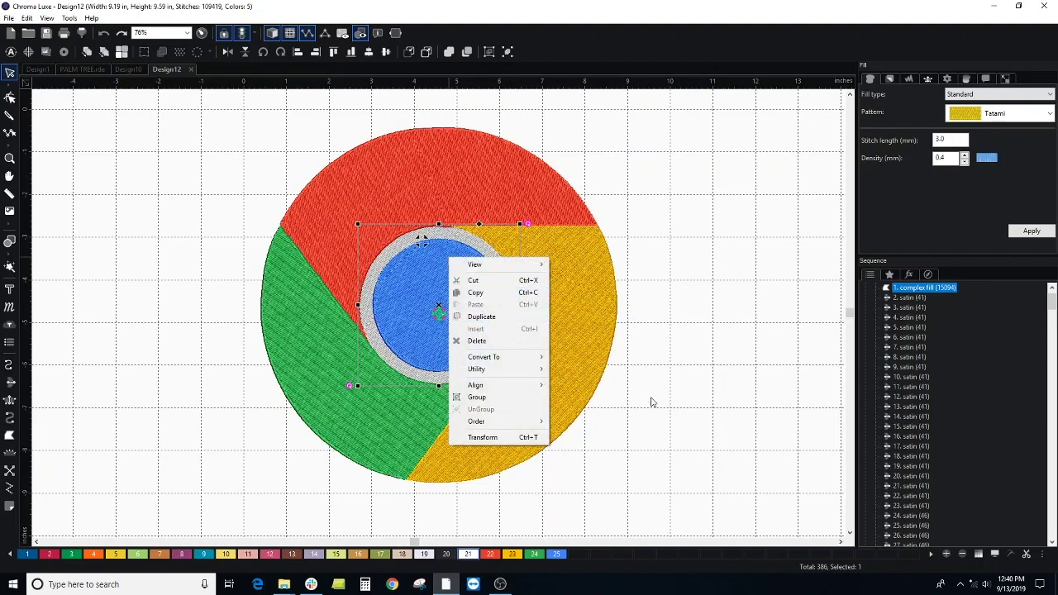
{"action": "left_click", "coordinate": [686, 401]}
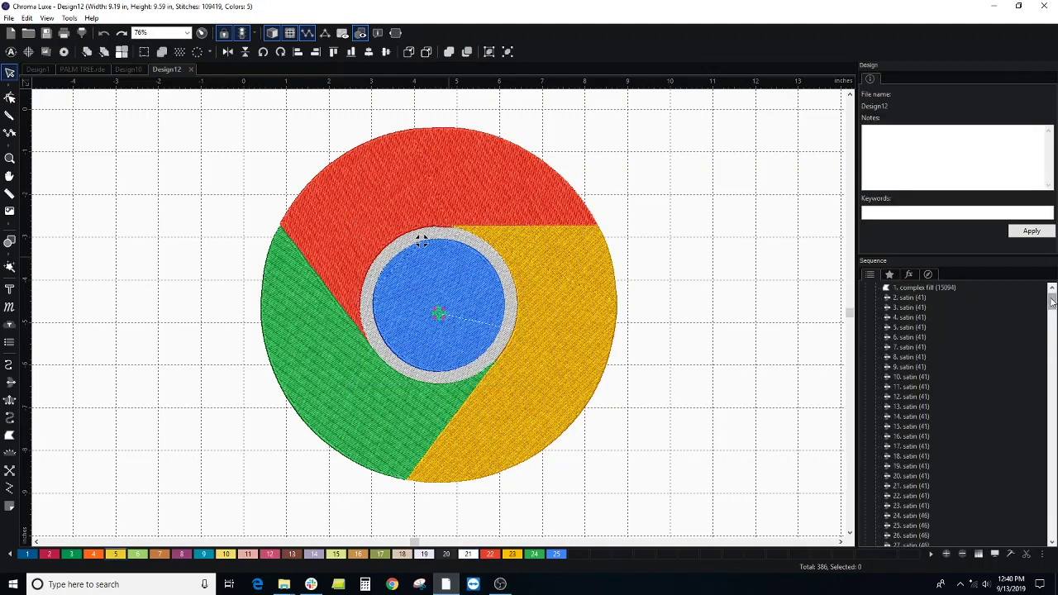
{"action": "left_click_drag", "start_coordinate": [1052, 302], "coordinate": [1052, 534]}
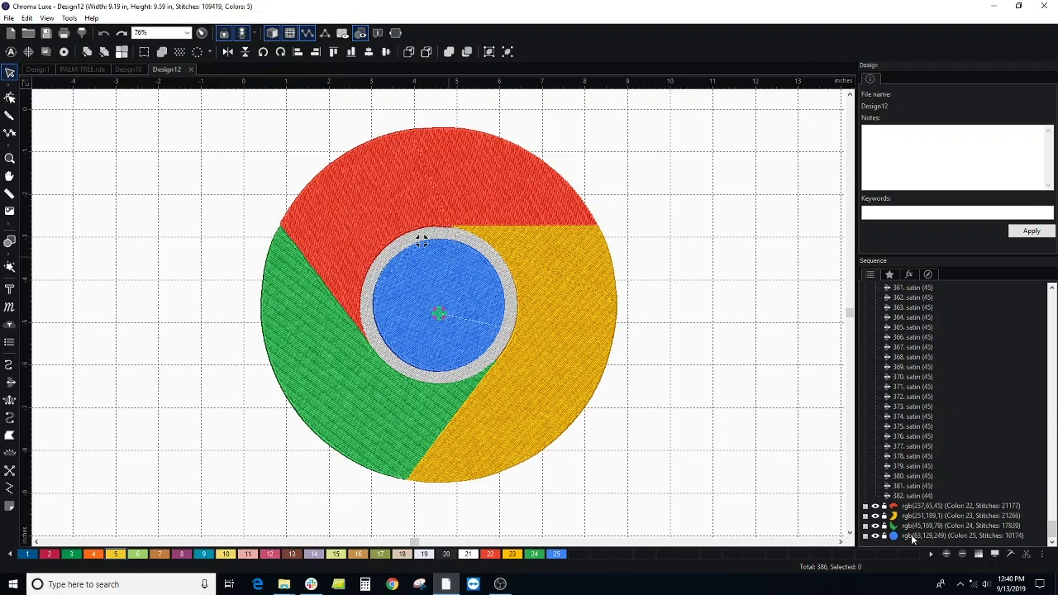
{"action": "left_click", "coordinate": [913, 536]}
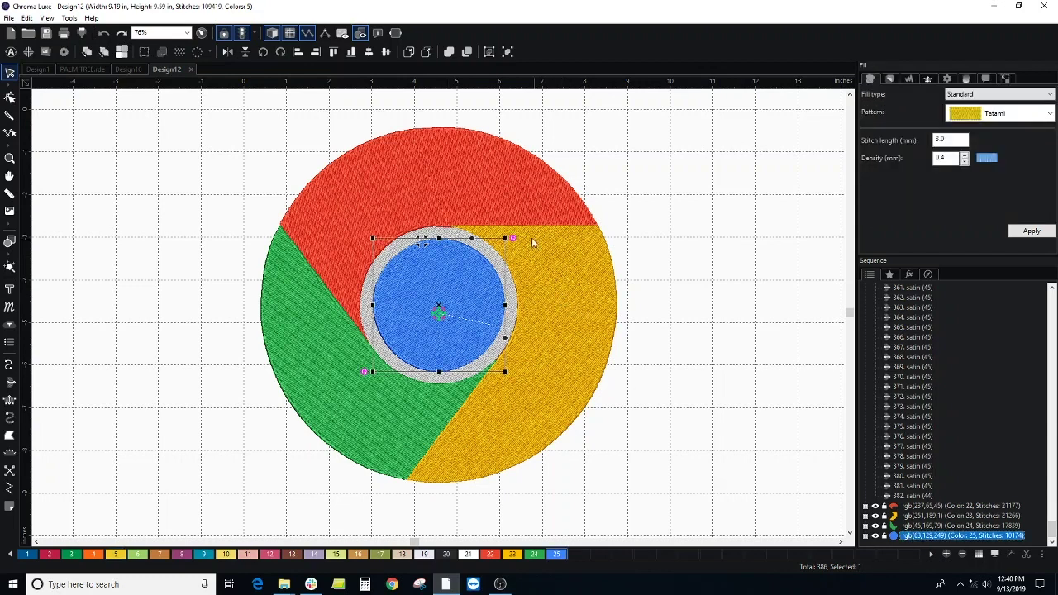
{"action": "left_click", "coordinate": [454, 238], "text": "shift"}
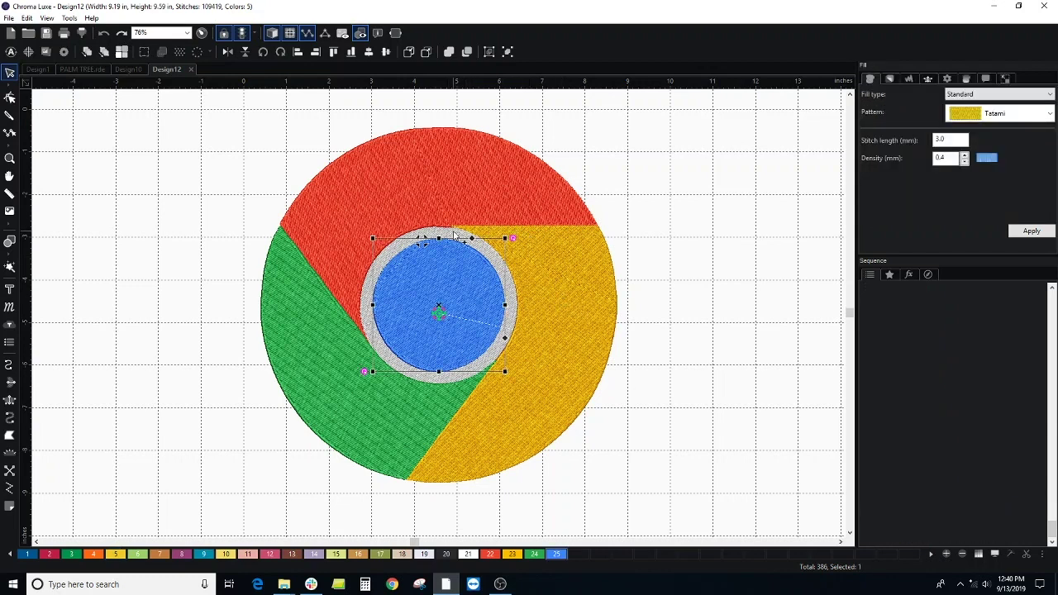
Trim the grey ring with the blue centre, toggle the centre's visibility to check, then select the ring
{"action": "right_click", "coordinate": [454, 243]}
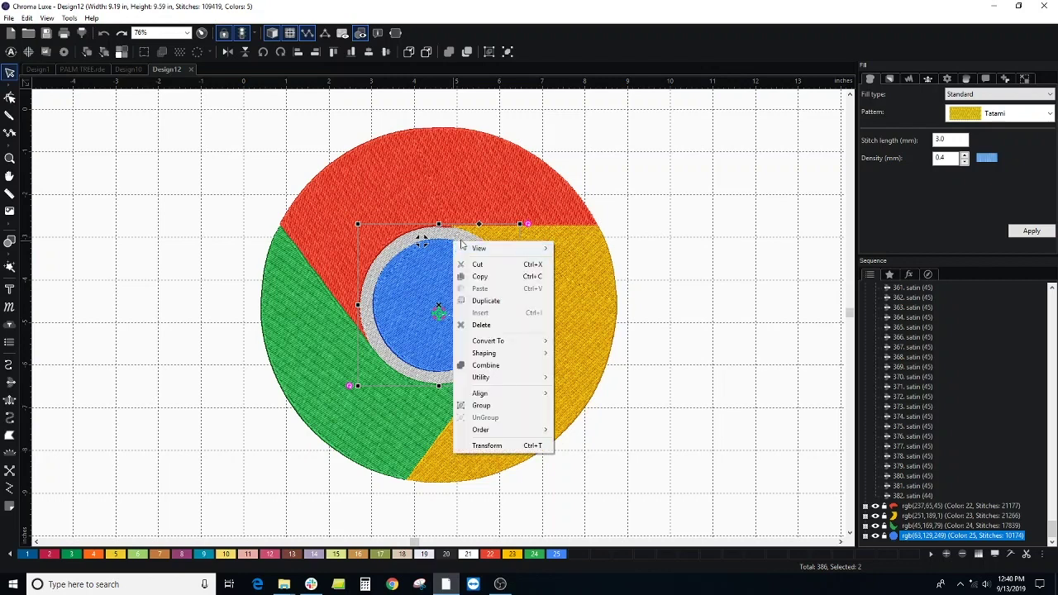
{"action": "mouse_move", "coordinate": [496, 353]}
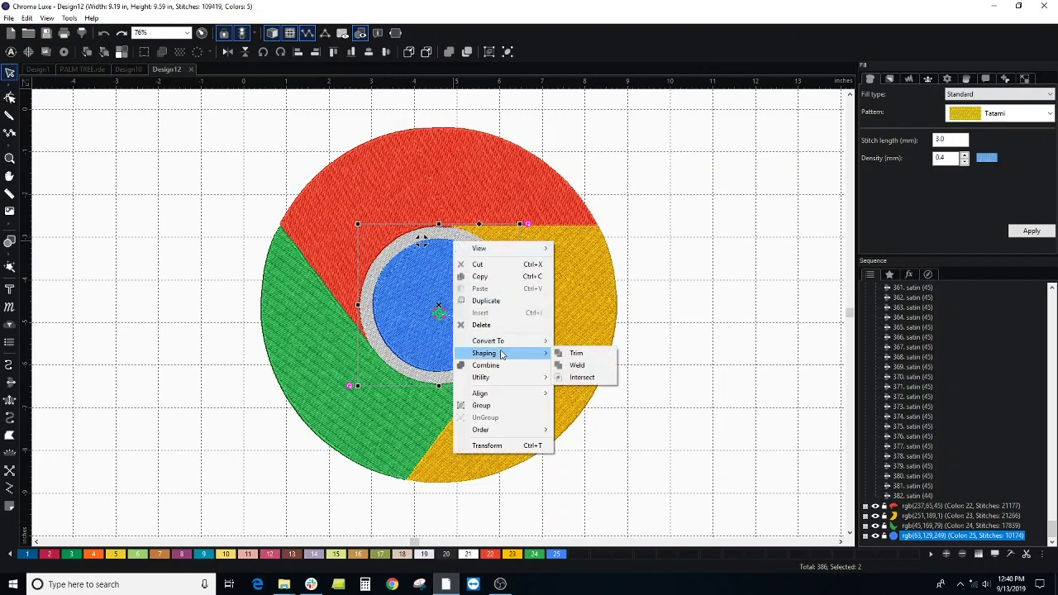
{"action": "left_click", "coordinate": [575, 354]}
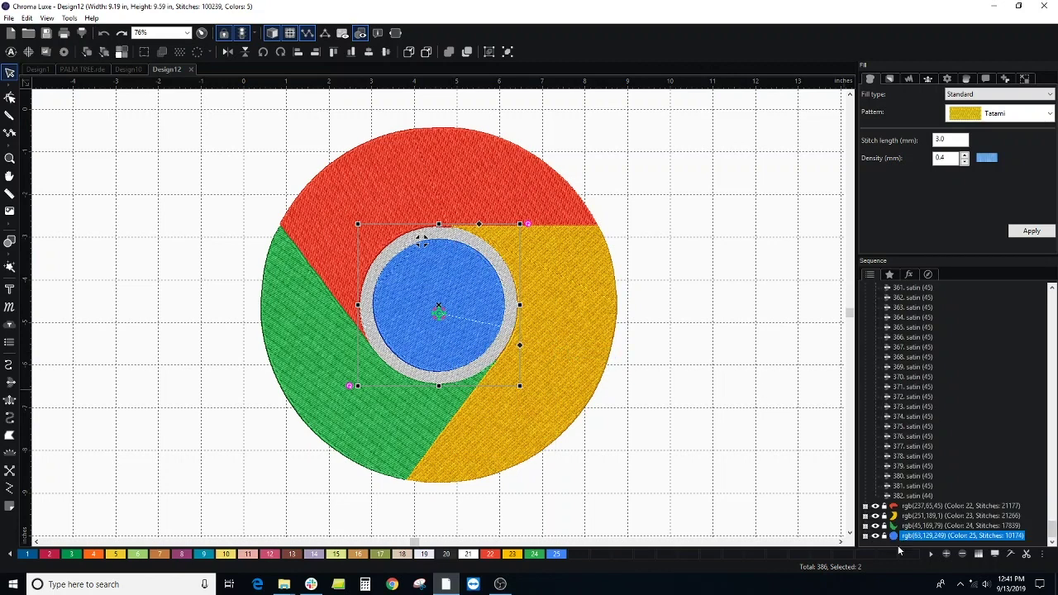
{"action": "left_click", "coordinate": [876, 536]}
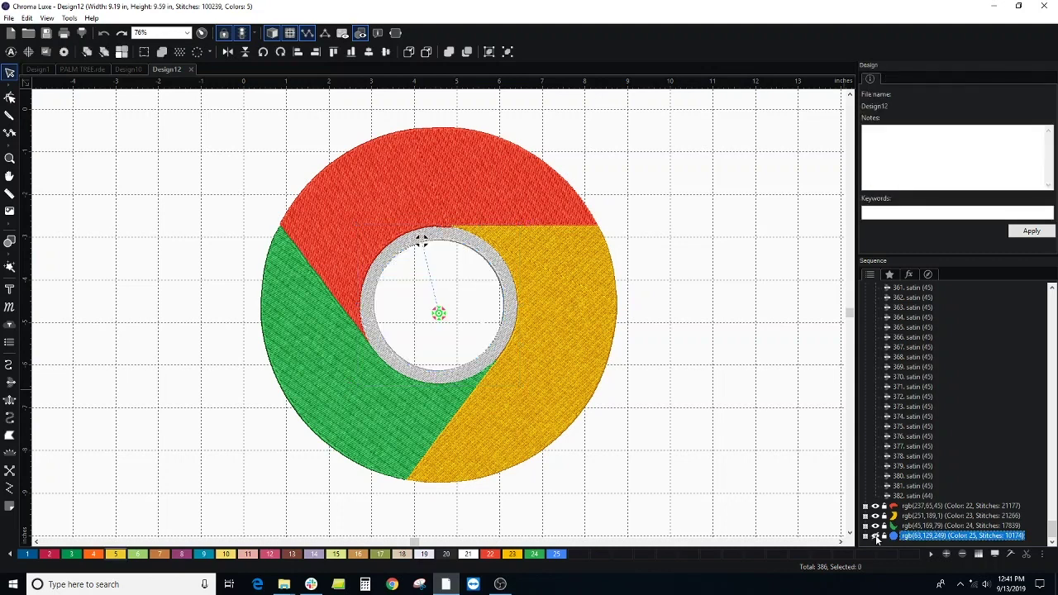
{"action": "left_click", "coordinate": [875, 535]}
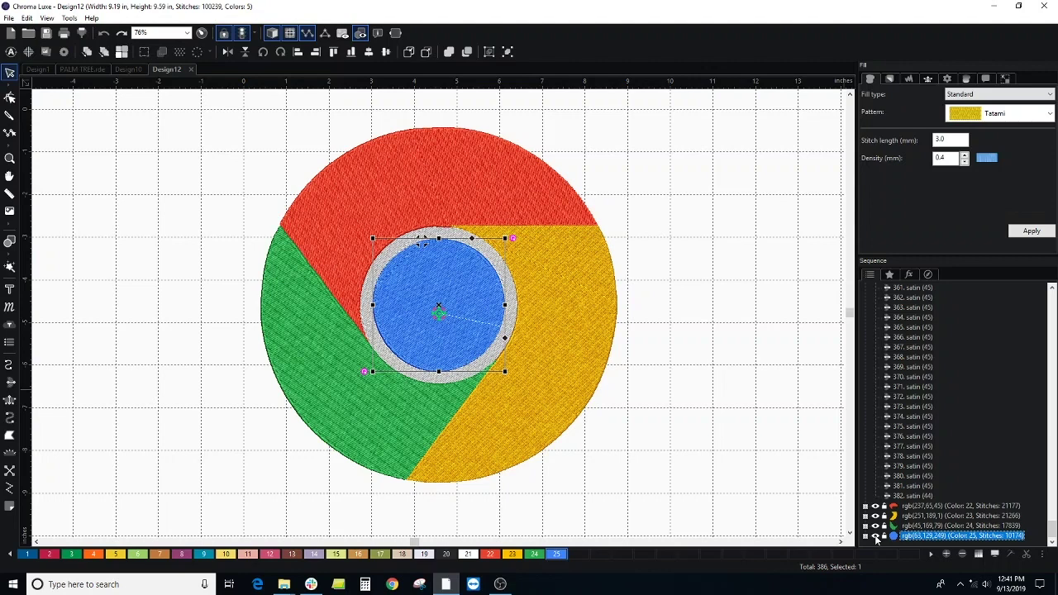
{"action": "left_click", "coordinate": [517, 327]}
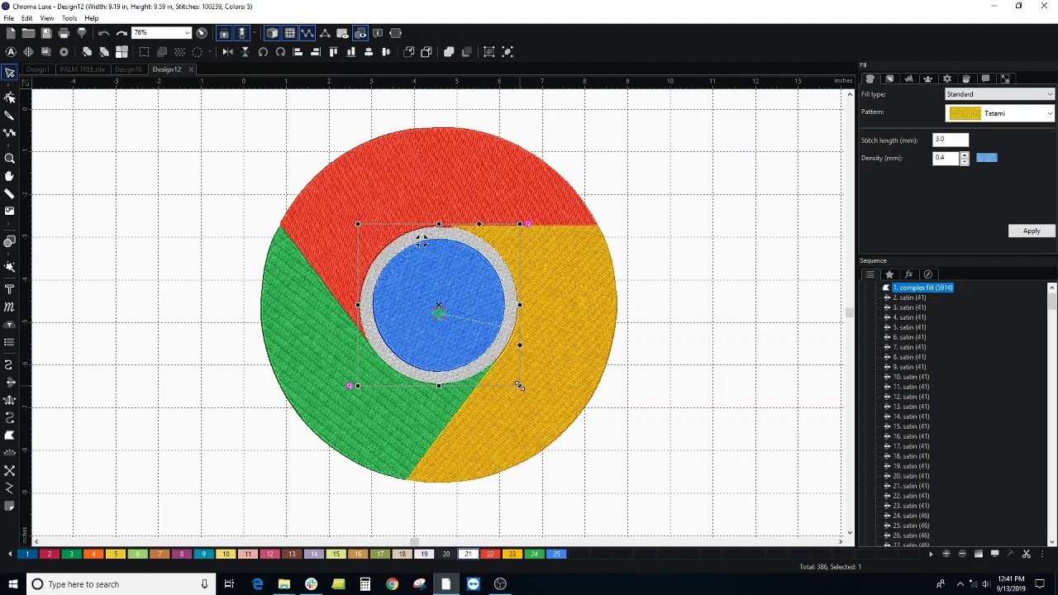
Enlarge and recentre the grey ring, then scale the blue centre about 102.6% and centre it
{"action": "left_click_drag", "start_coordinate": [519, 386], "coordinate": [522, 387]}
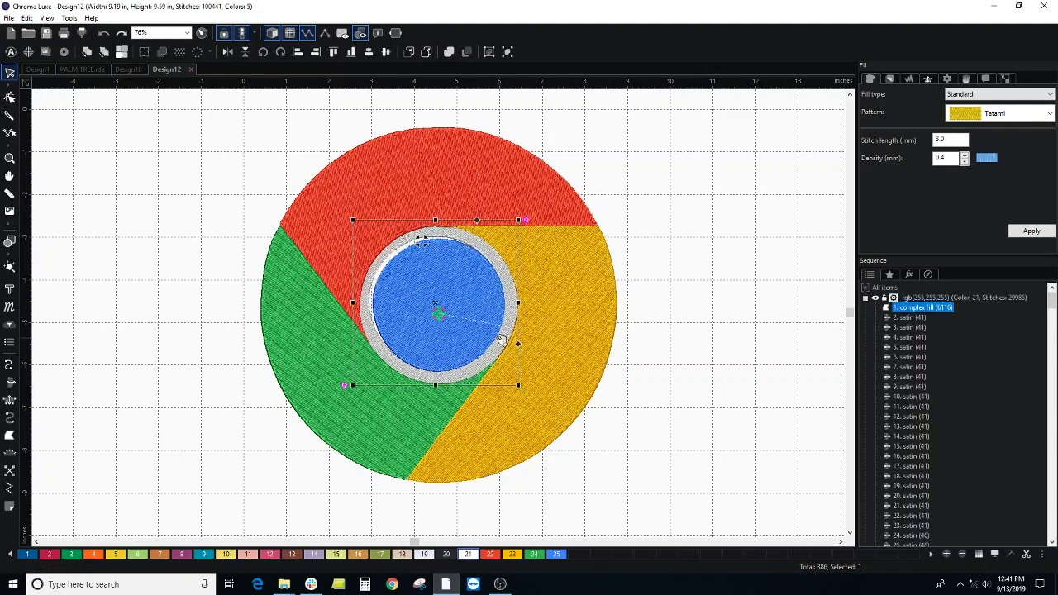
{"action": "left_click_drag", "start_coordinate": [502, 267], "coordinate": [504, 273]}
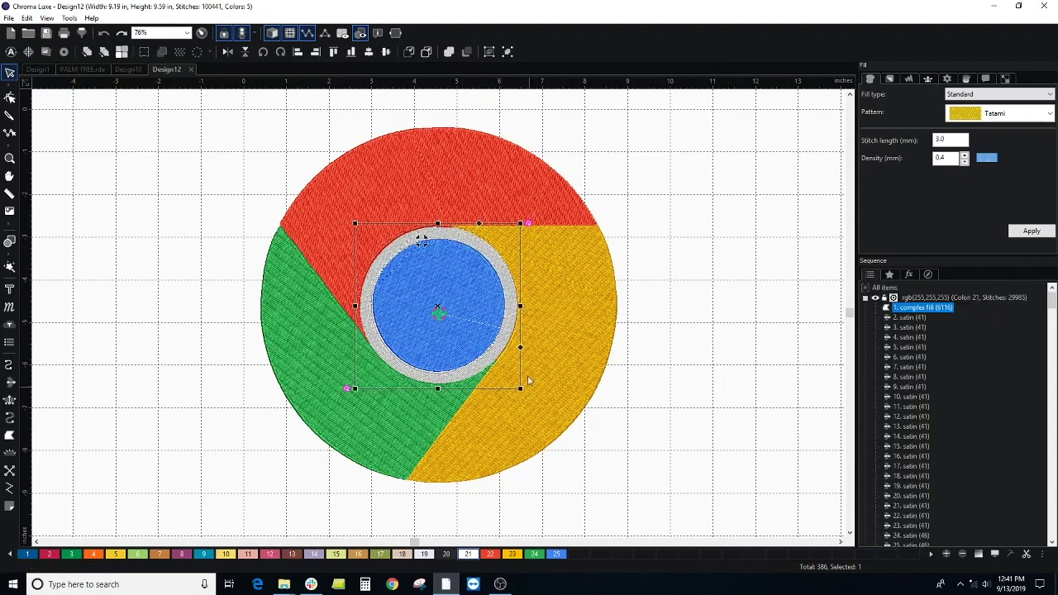
{"action": "left_click", "coordinate": [480, 286]}
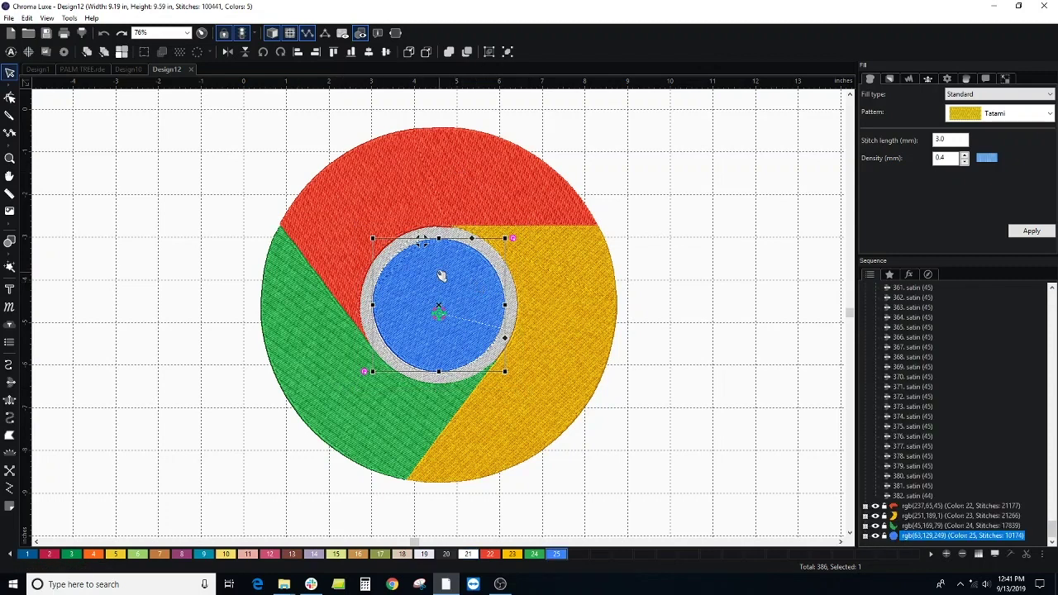
{"action": "left_click_drag", "start_coordinate": [505, 372], "coordinate": [509, 376]}
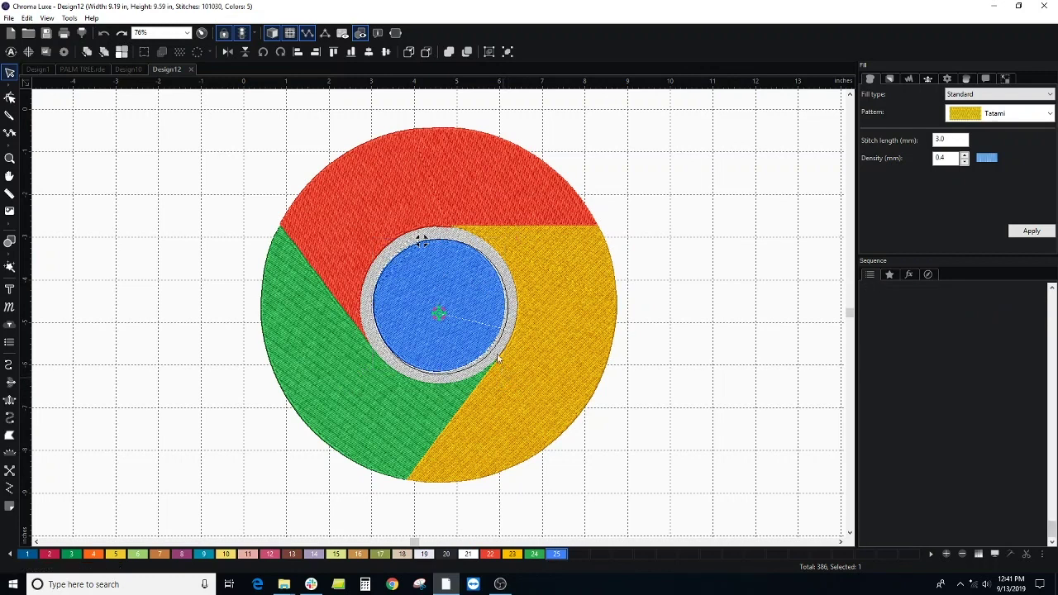
{"action": "left_click_drag", "start_coordinate": [479, 303], "coordinate": [475, 296]}
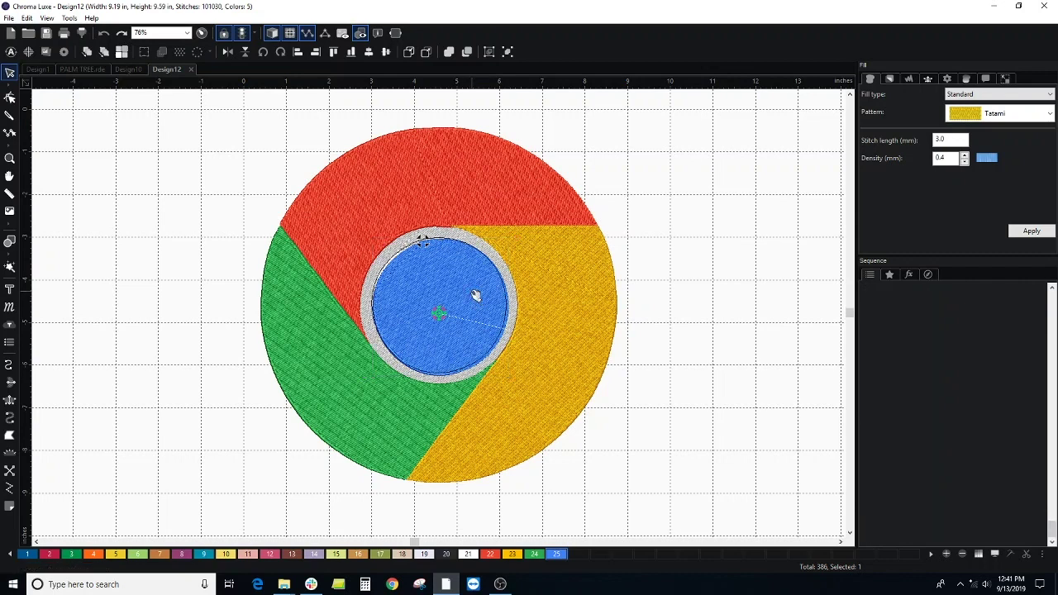
{"action": "left_click", "coordinate": [784, 331]}
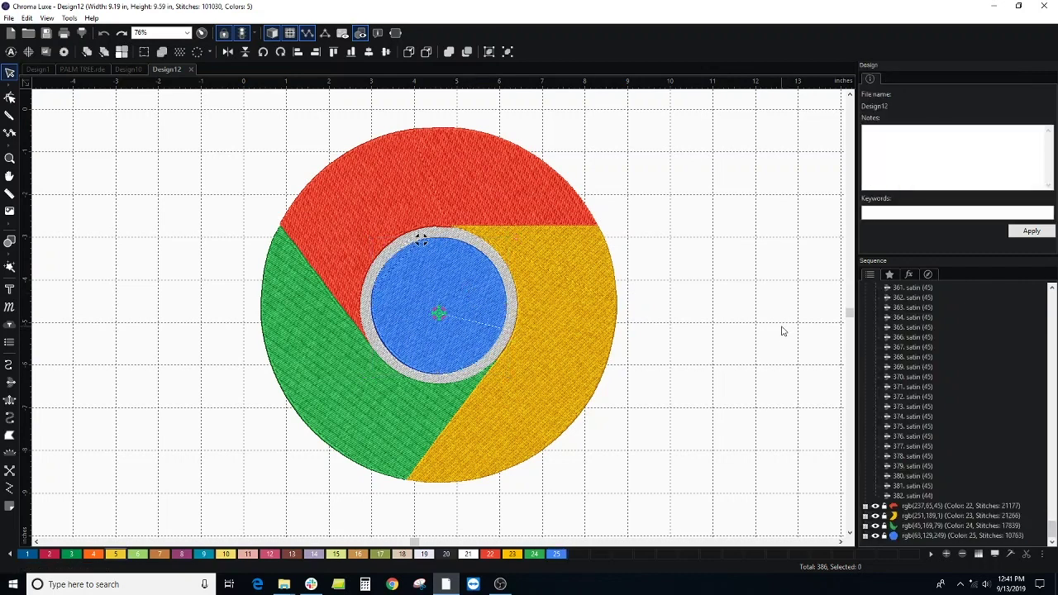
Play the stitch player to the end, sewing the white ring, red, yellow, green and blue
{"action": "scroll", "coordinate": [734, 272], "scroll_direction": "down", "scroll_amount": 1}
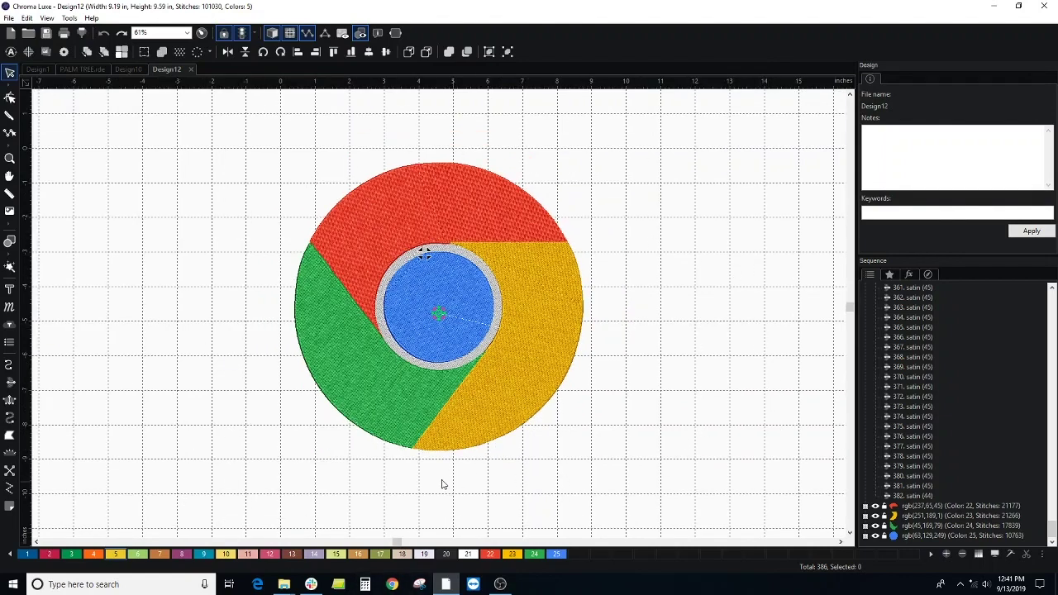
{"action": "scroll", "coordinate": [451, 463], "scroll_direction": "down", "scroll_amount": 1}
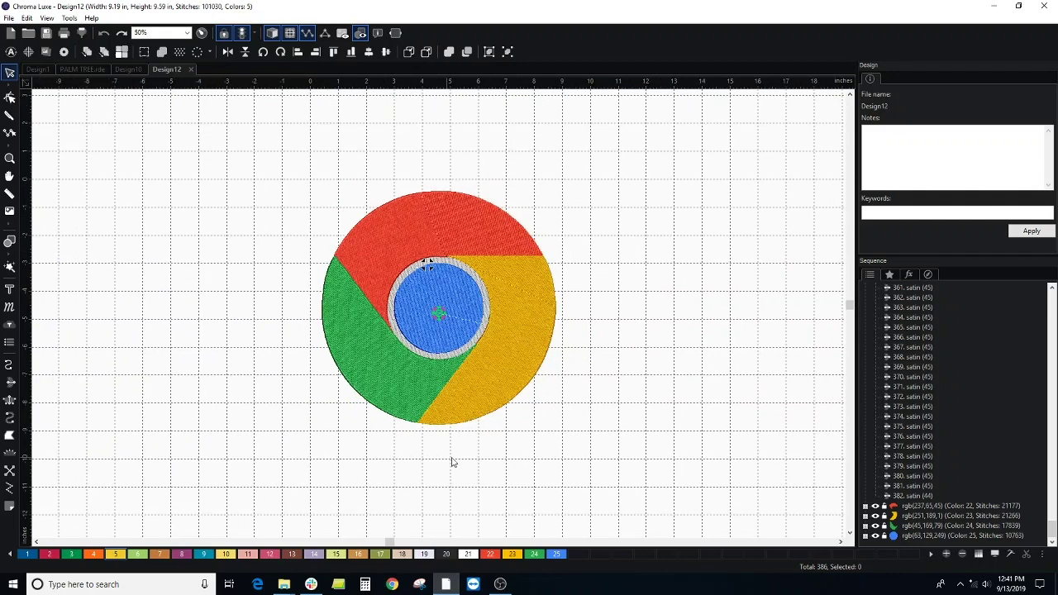
{"action": "left_click", "coordinate": [202, 32]}
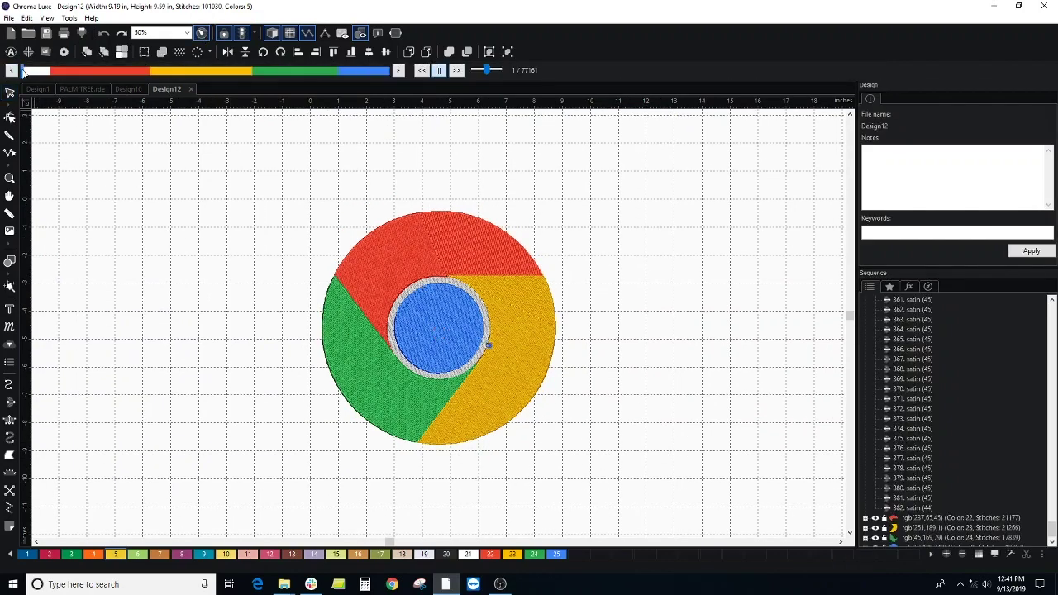
{"action": "left_click_drag", "start_coordinate": [22, 71], "coordinate": [139, 88]}
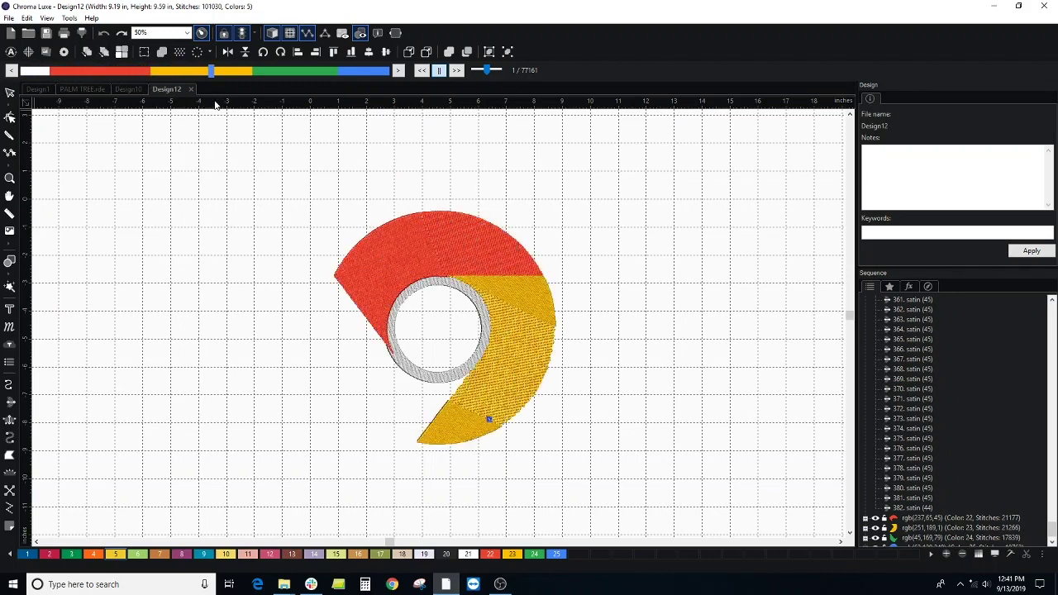
{"action": "mouse_move", "coordinate": [139, 88]}
{"action": "left_mouse_down"}
{"action": "mouse_move", "coordinate": [249, 103]}
{"action": "mouse_move", "coordinate": [388, 96]}
{"action": "left_mouse_up"}
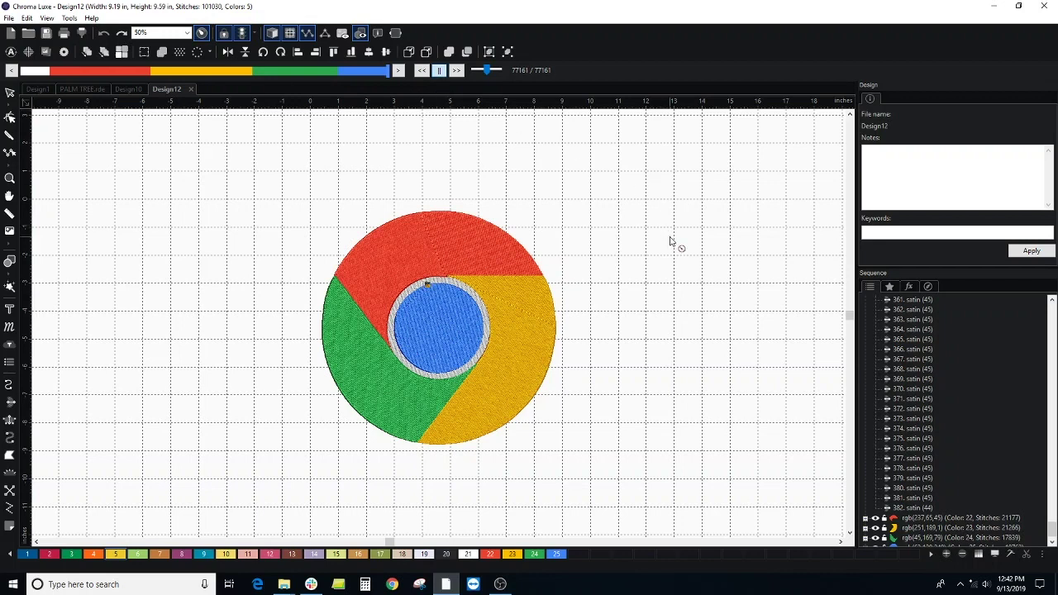
{"action": "left_click", "coordinate": [10, 18]}
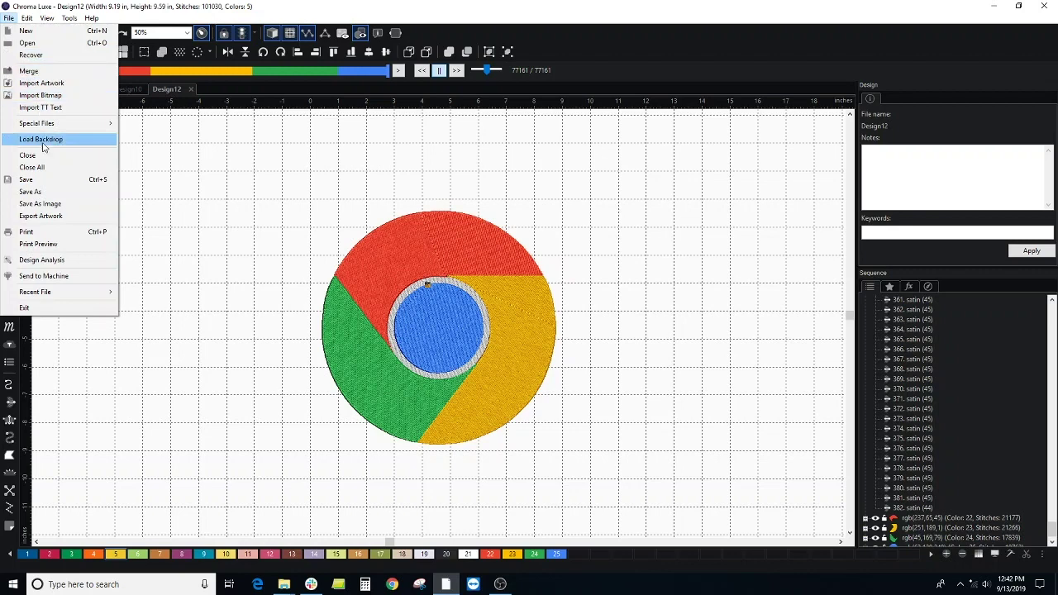
{"action": "left_click", "coordinate": [60, 246]}
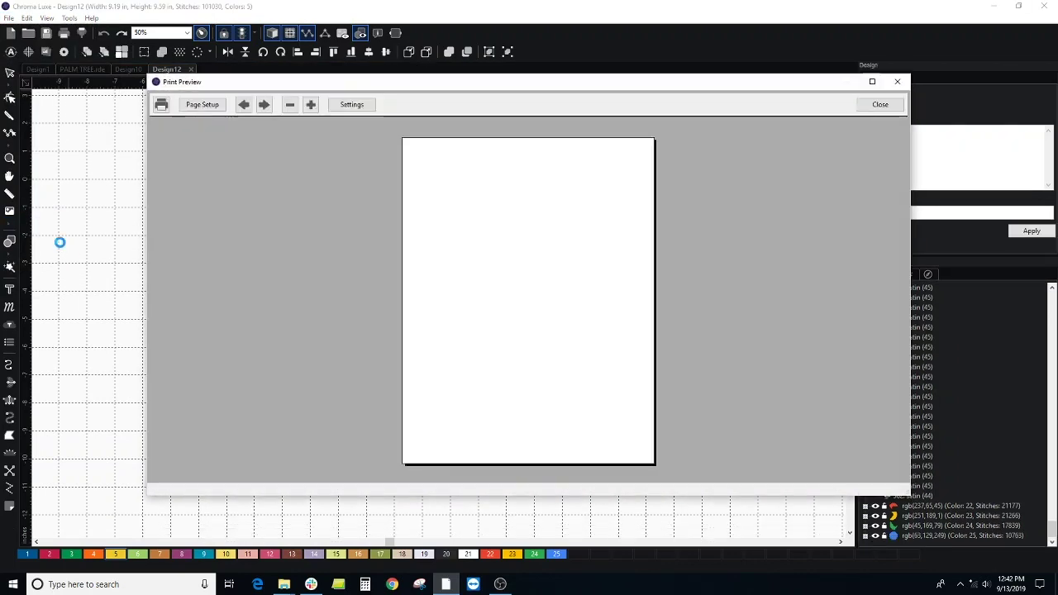
{"action": "left_click", "coordinate": [263, 104]}
{"action": "left_click", "coordinate": [263, 105]}
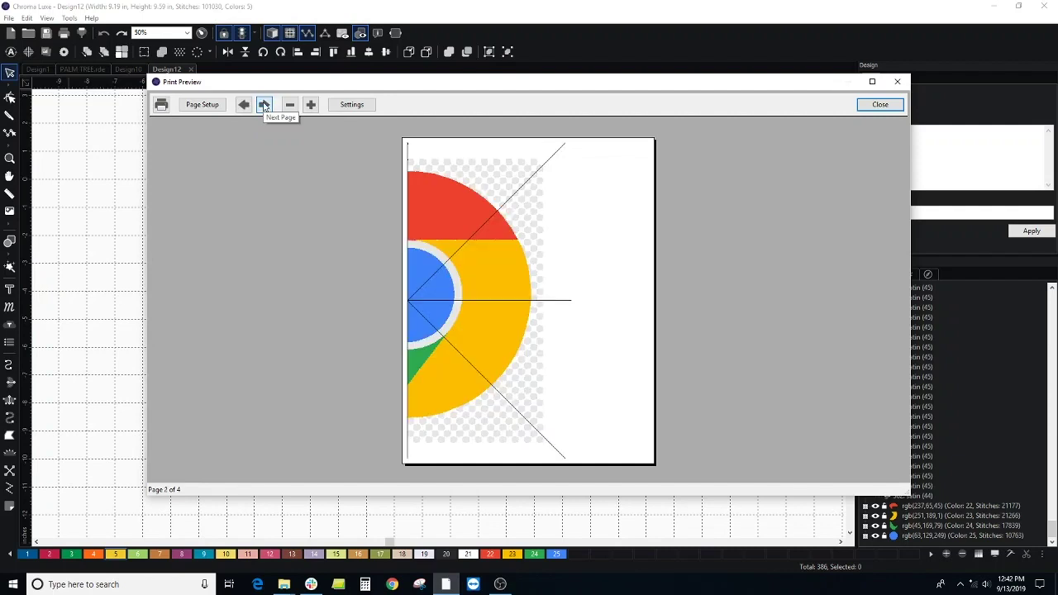
{"action": "left_click", "coordinate": [263, 104]}
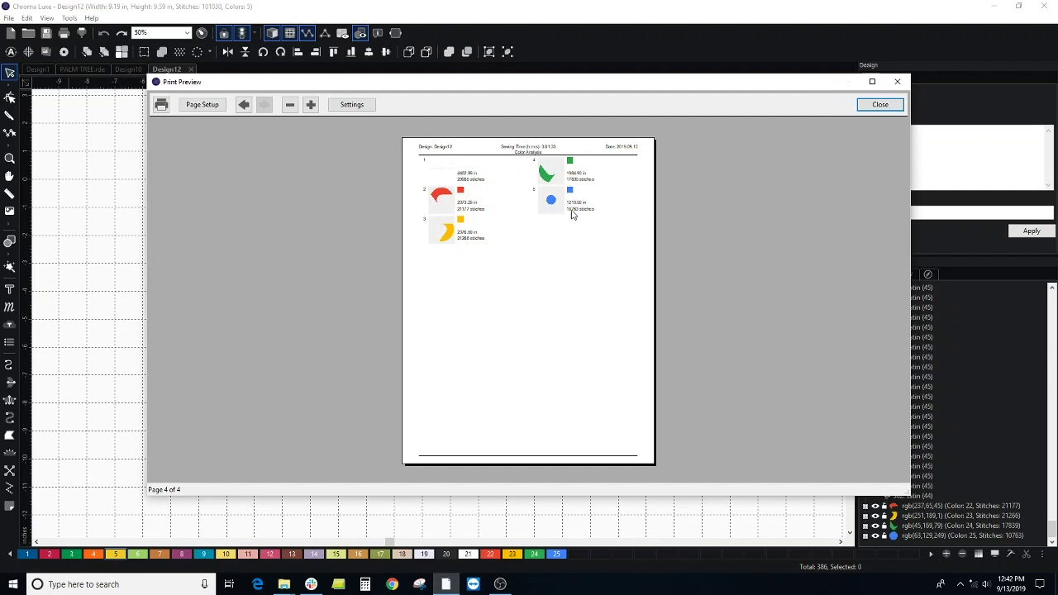
Select the entire Chrome logo and scale it down to about 63,000 stitches
{"action": "left_click", "coordinate": [897, 81]}
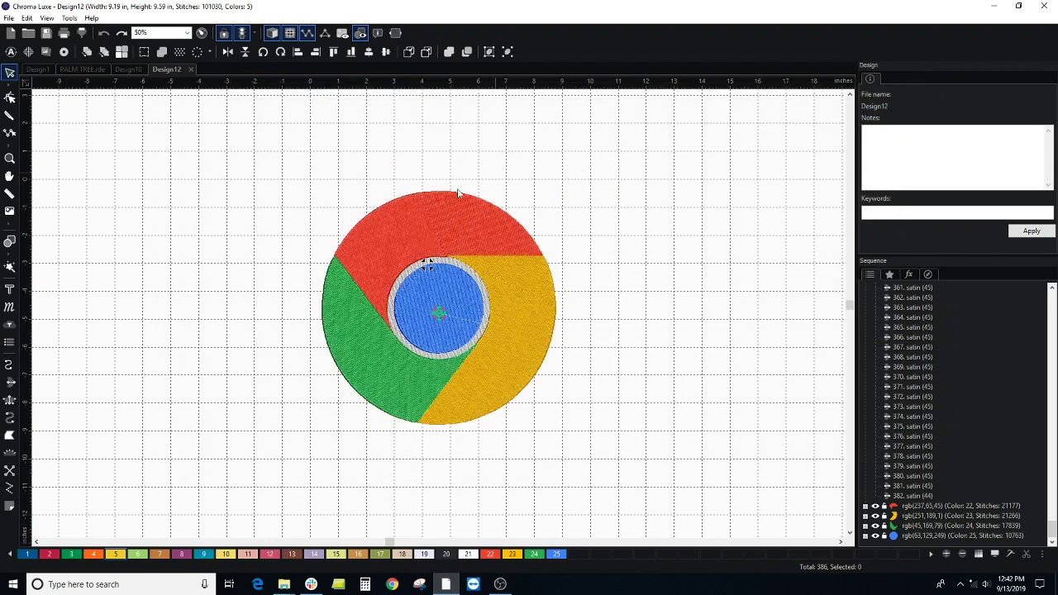
{"action": "left_click_drag", "start_coordinate": [261, 153], "coordinate": [651, 488]}
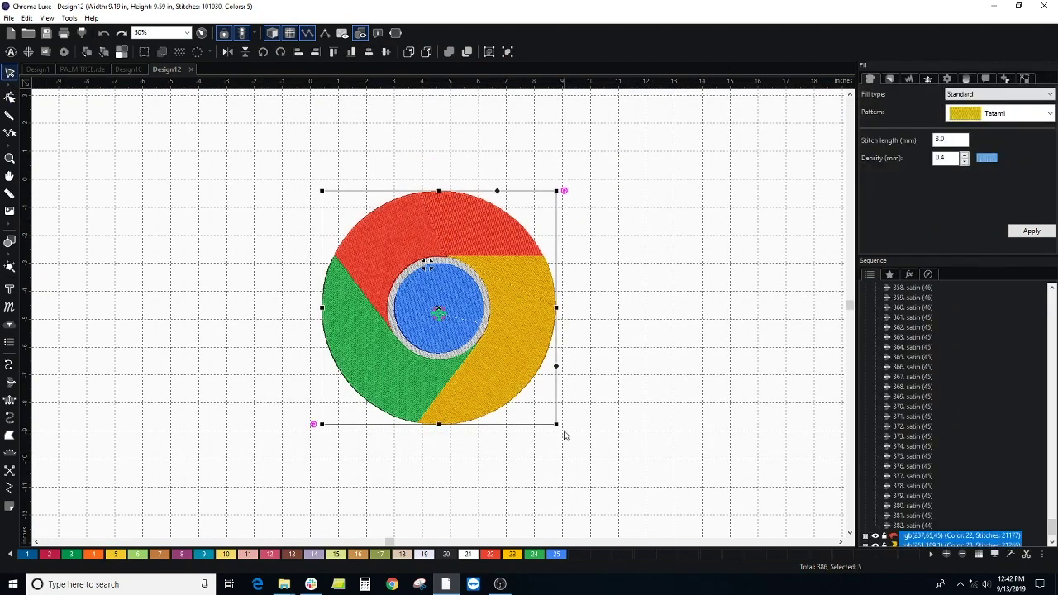
{"action": "left_click_drag", "start_coordinate": [554, 425], "coordinate": [487, 356]}
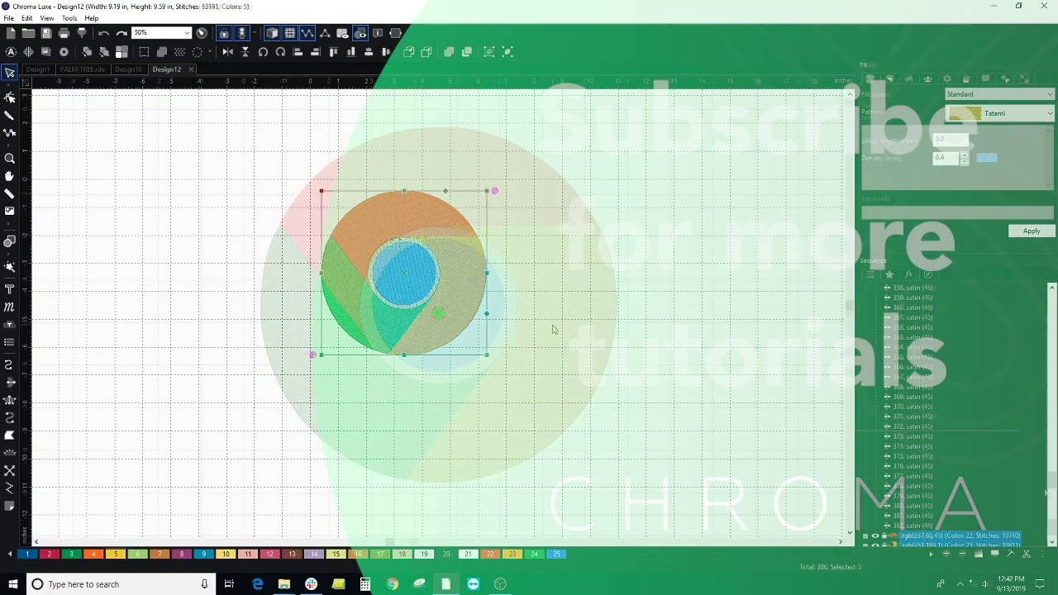